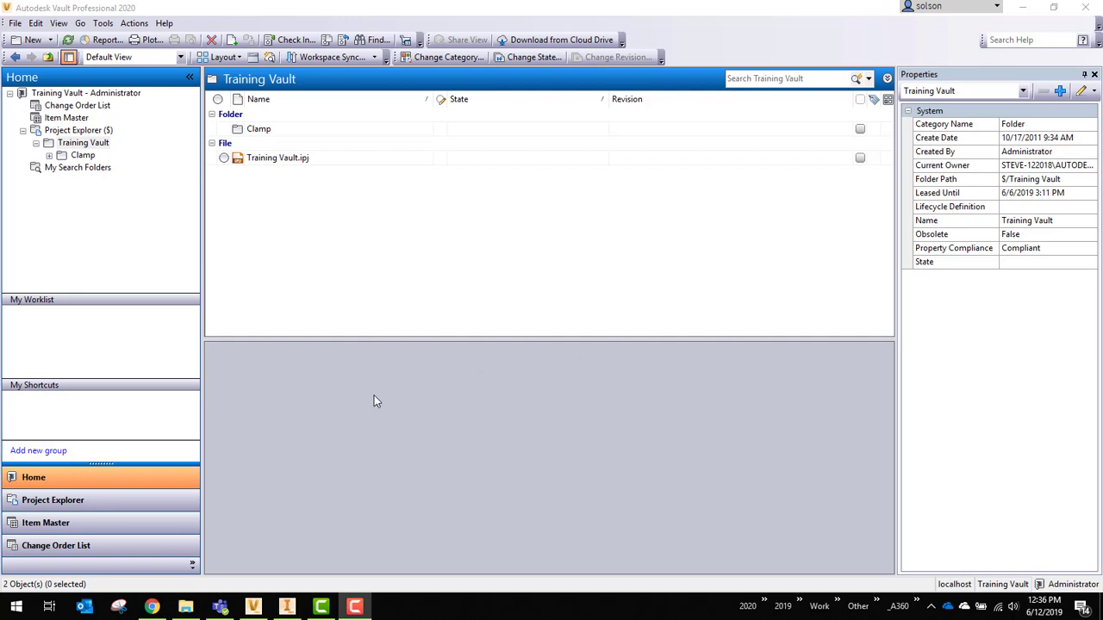
- Check the job server integration settings in Global Settings, then close them
{"action": "left_click", "coordinate": [102, 24]}
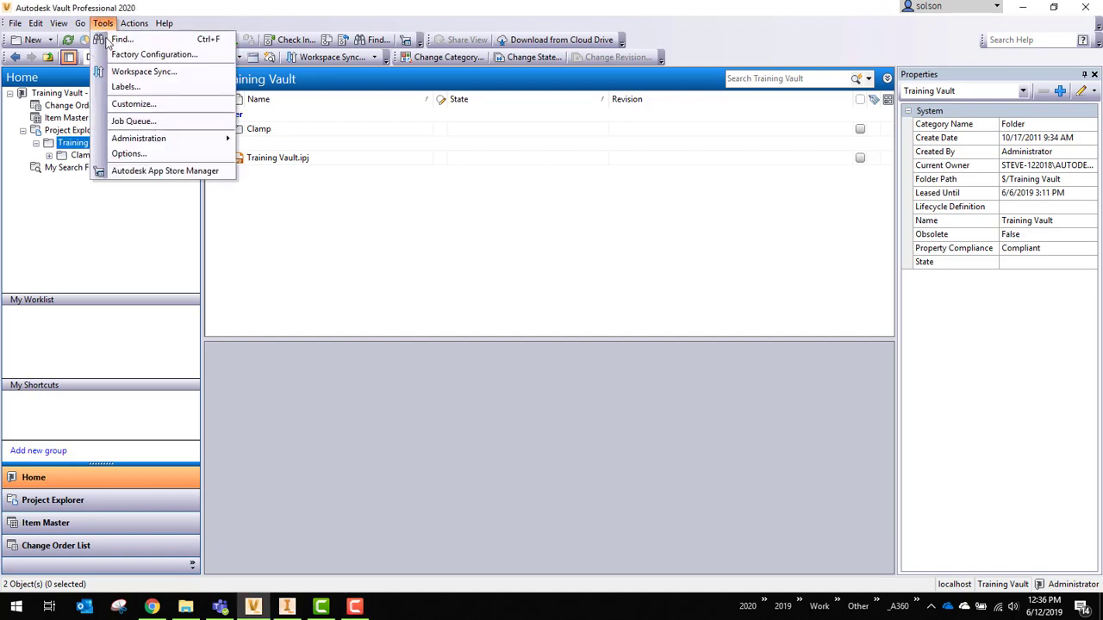
{"action": "mouse_move", "coordinate": [164, 140]}
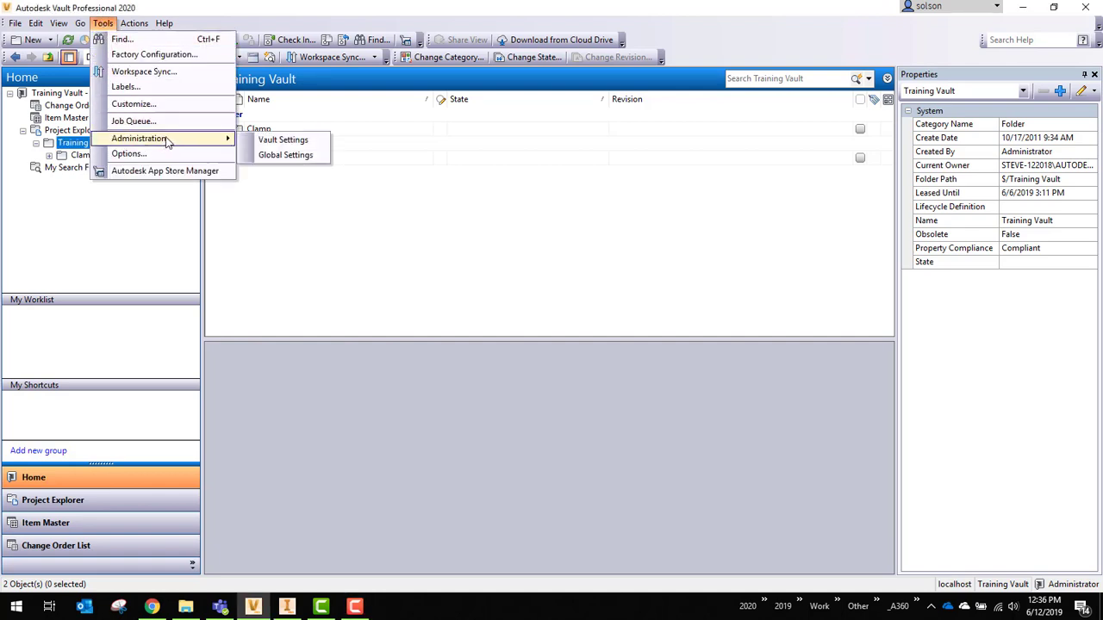
{"action": "left_click", "coordinate": [285, 155]}
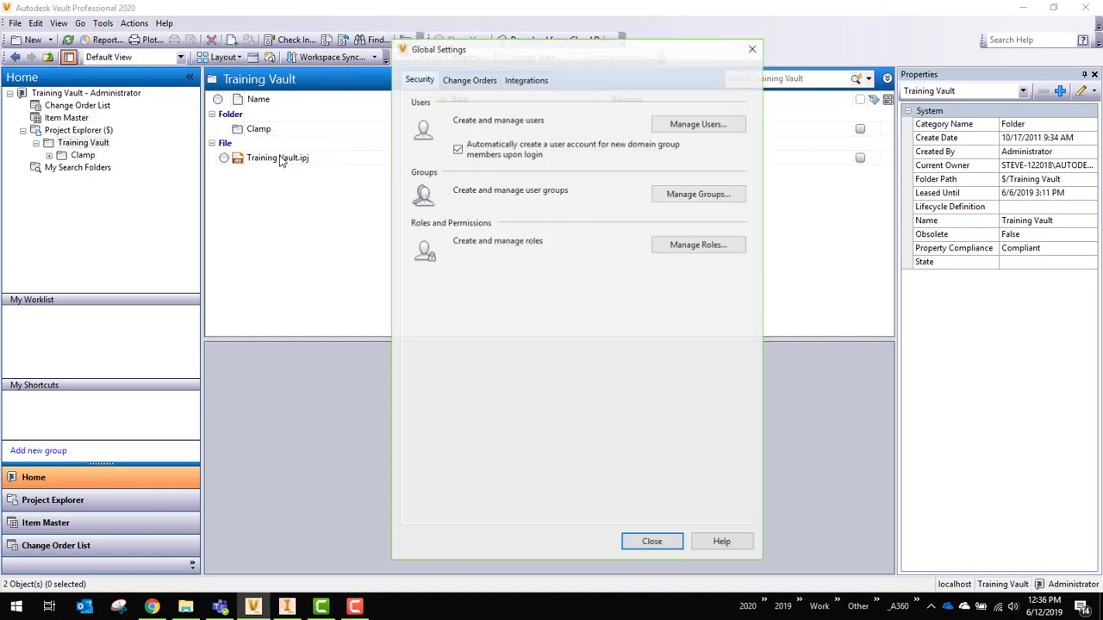
{"action": "left_click", "coordinate": [524, 80]}
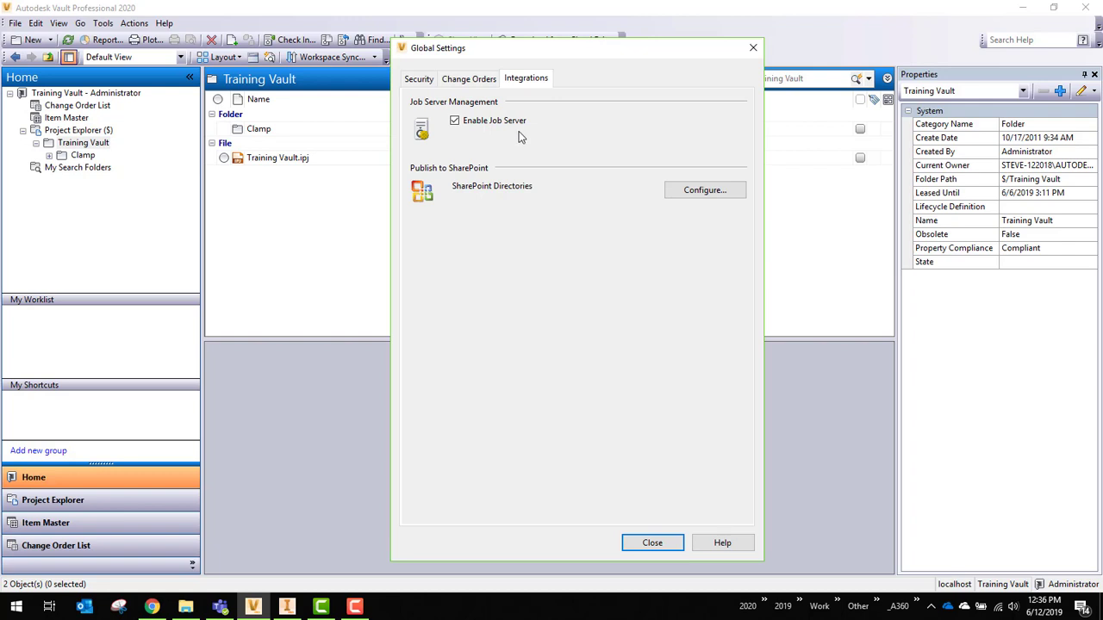
{"action": "left_click", "coordinate": [659, 546]}
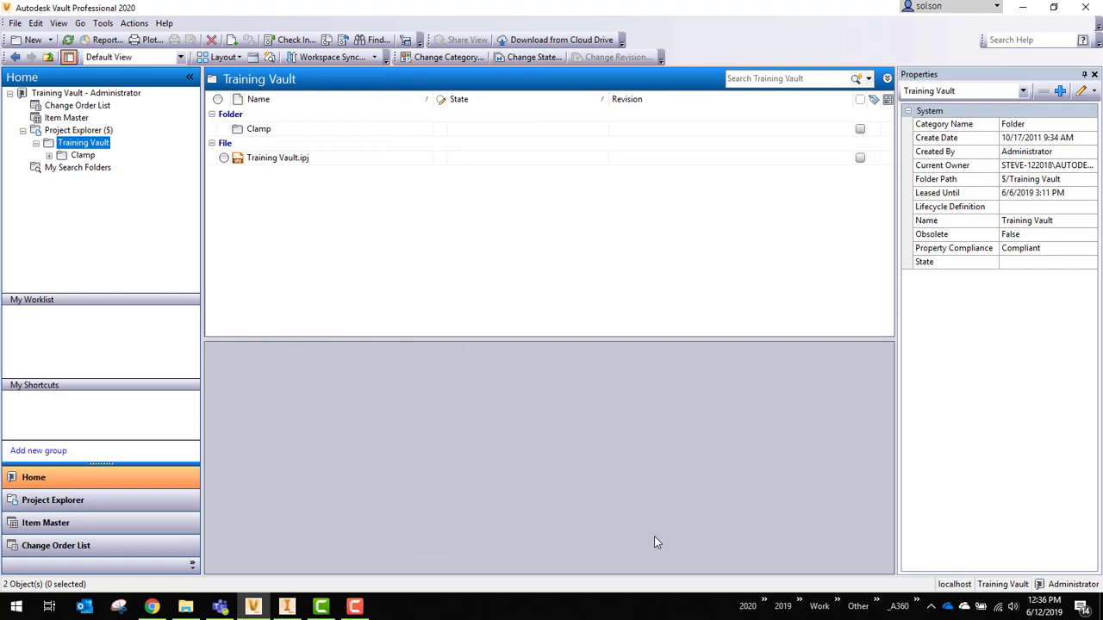
- In Vault Settings' Collaborate tab, open Configure under Project Sync Management
{"action": "left_click", "coordinate": [103, 23]}
{"action": "mouse_move", "coordinate": [231, 146]}
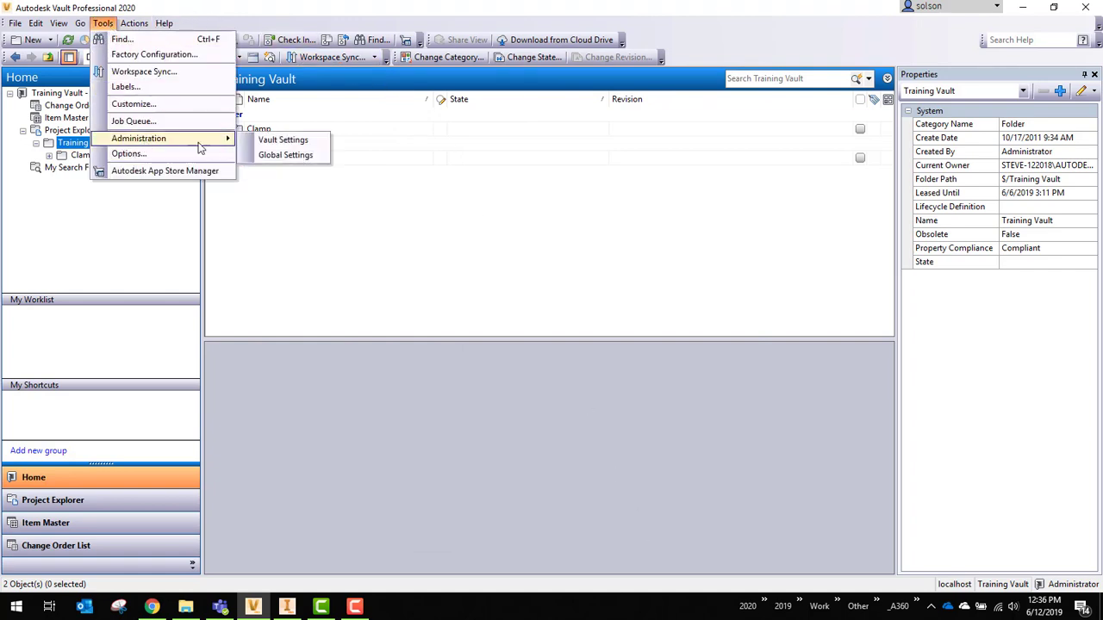
{"action": "left_click", "coordinate": [312, 142]}
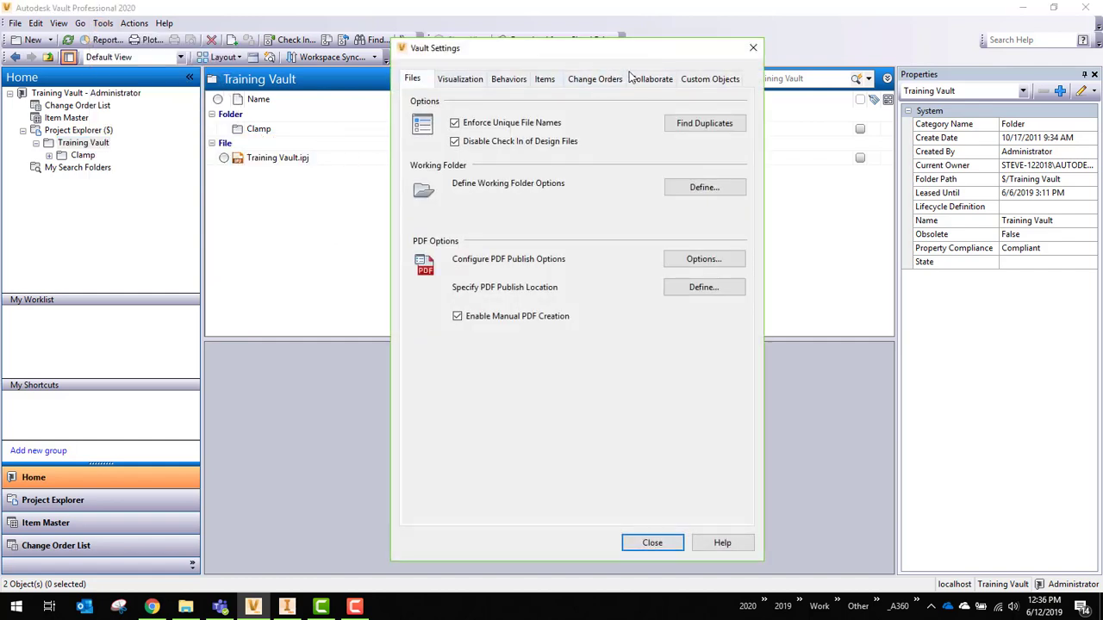
{"action": "left_click", "coordinate": [651, 79]}
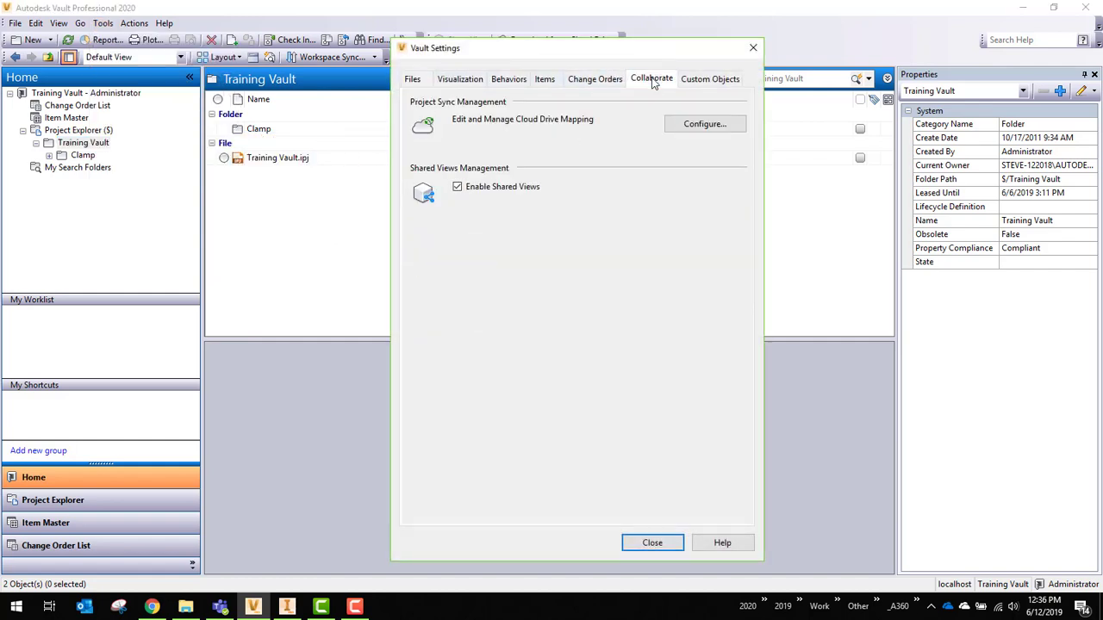
{"action": "left_click", "coordinate": [706, 124]}
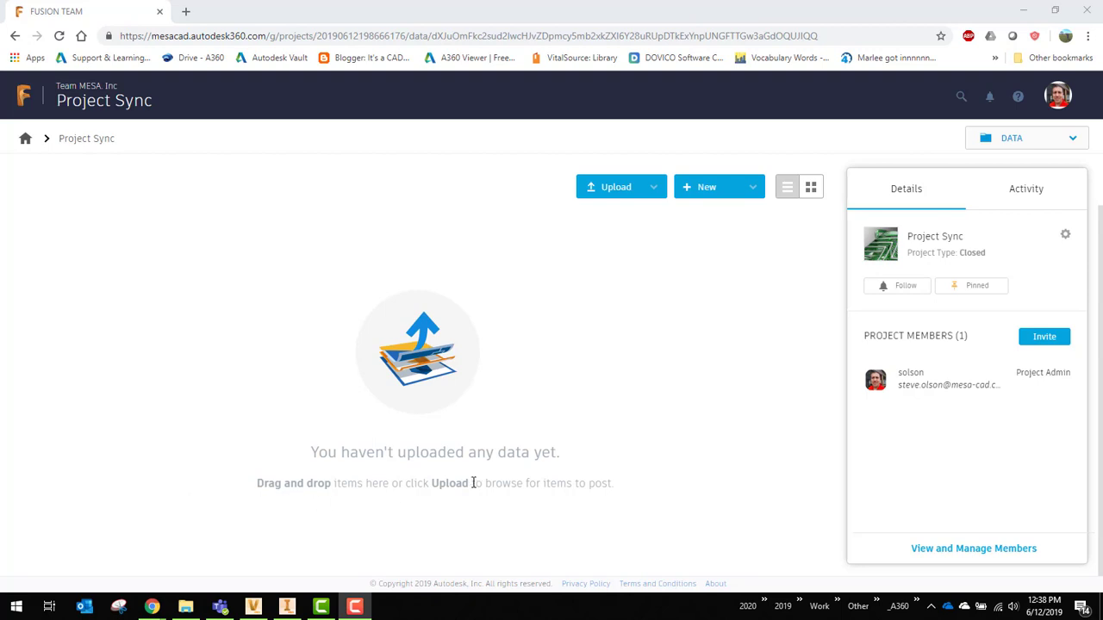
- Move from Vault to the Fusion Team Project Sync page in the browser
{"action": "left_click", "coordinate": [252, 606]}
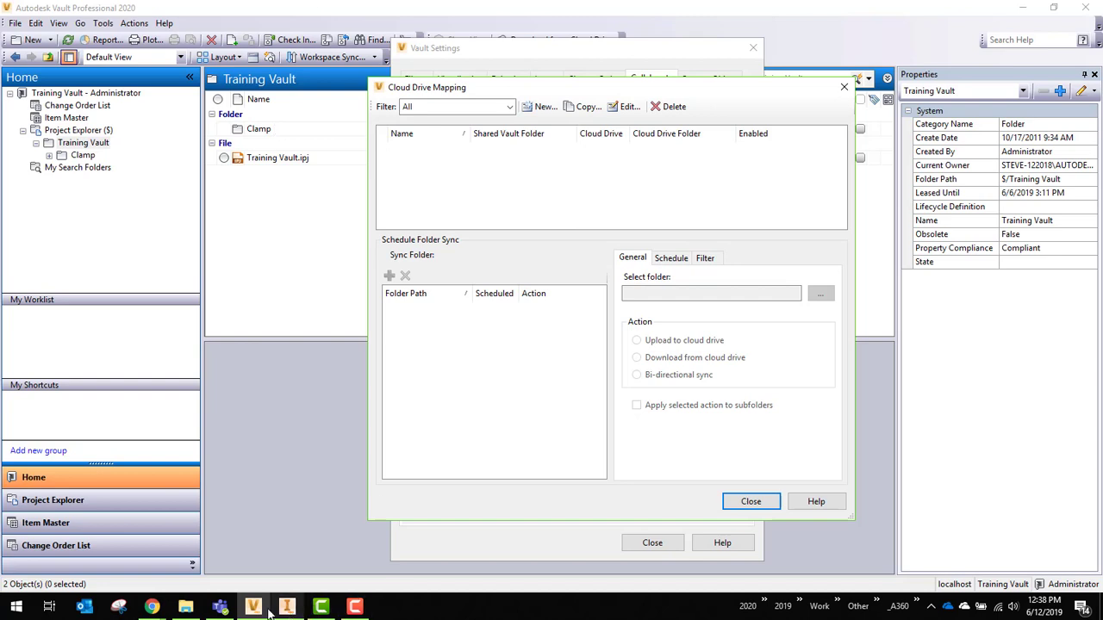
{"action": "mouse_move", "coordinate": [152, 607]}
{"action": "left_click", "coordinate": [221, 569]}
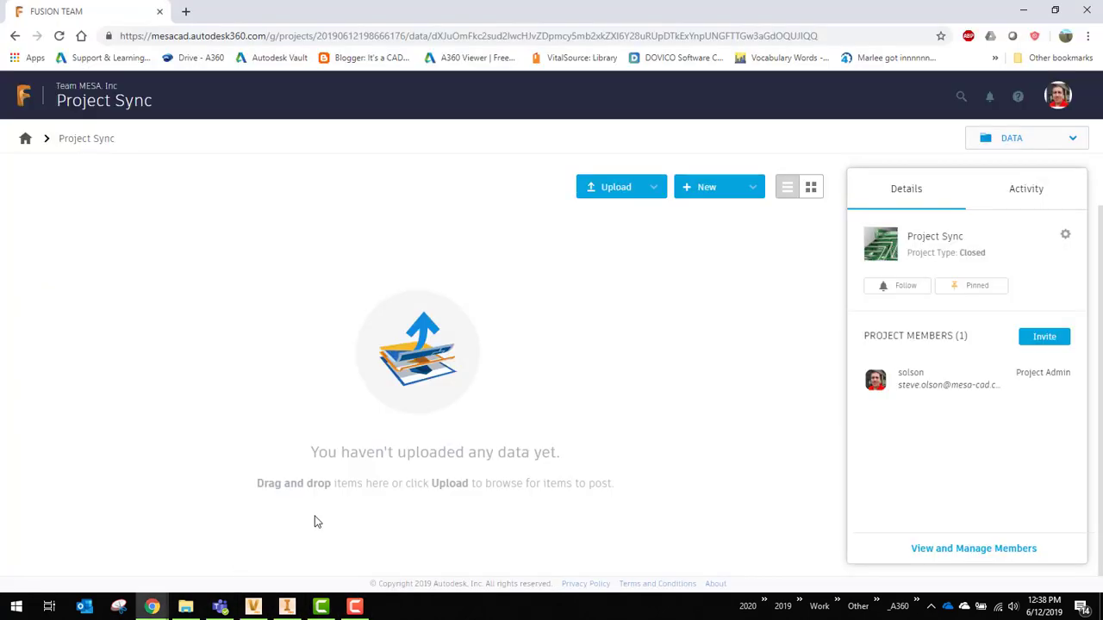
- Create a new folder named 'Clamp' in Project Sync using New > Folder
{"action": "left_click", "coordinate": [722, 191]}
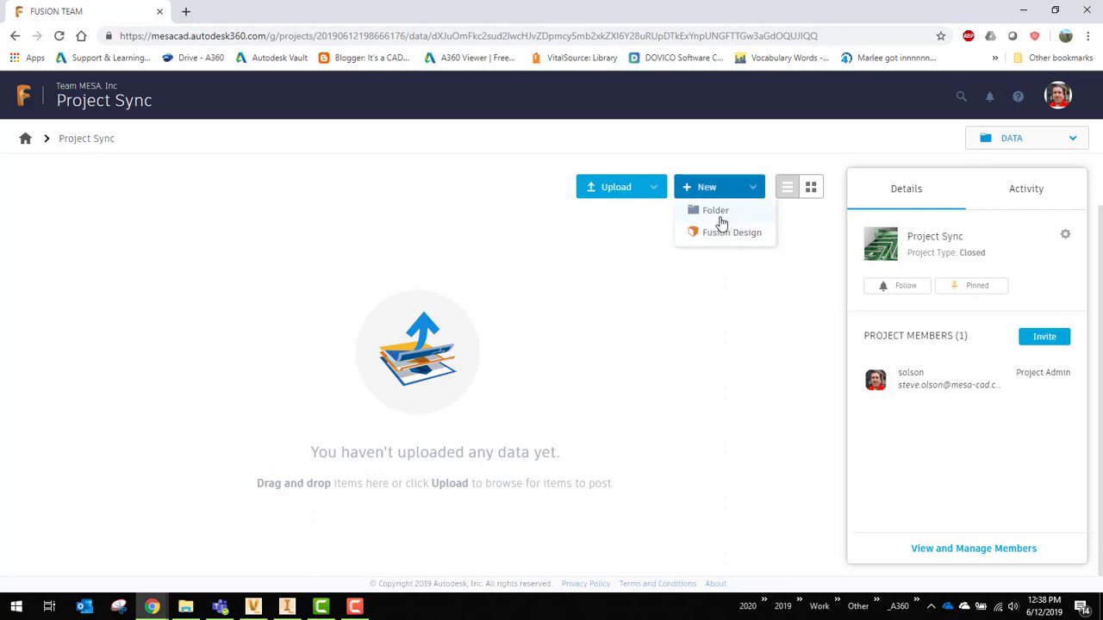
{"action": "left_click", "coordinate": [715, 211]}
{"action": "type", "text": "C"}
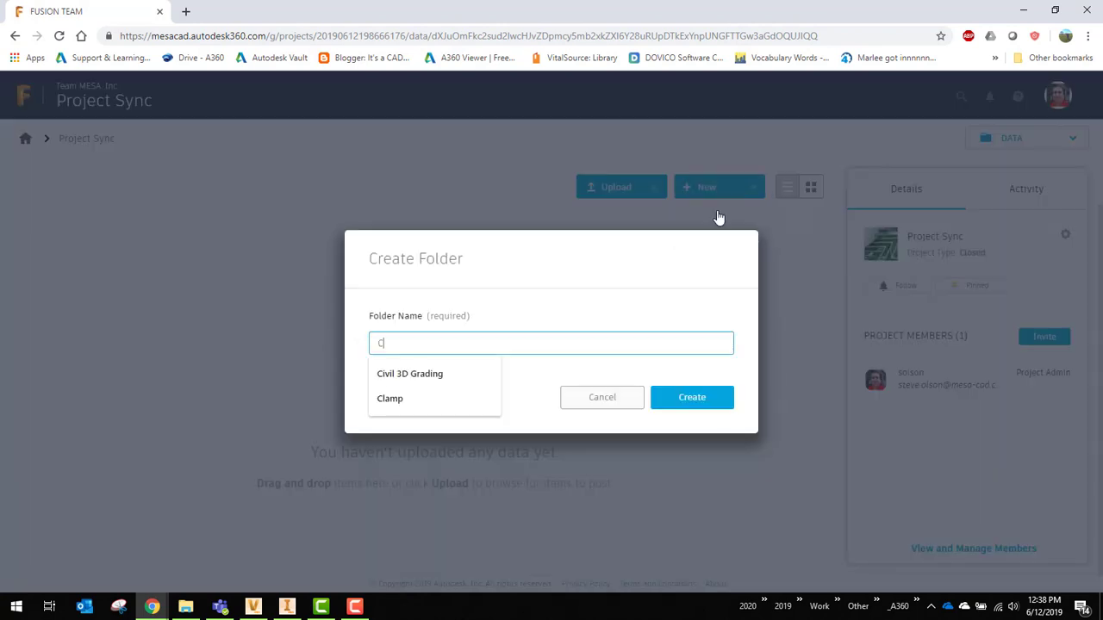
{"action": "type", "text": "lamp"}
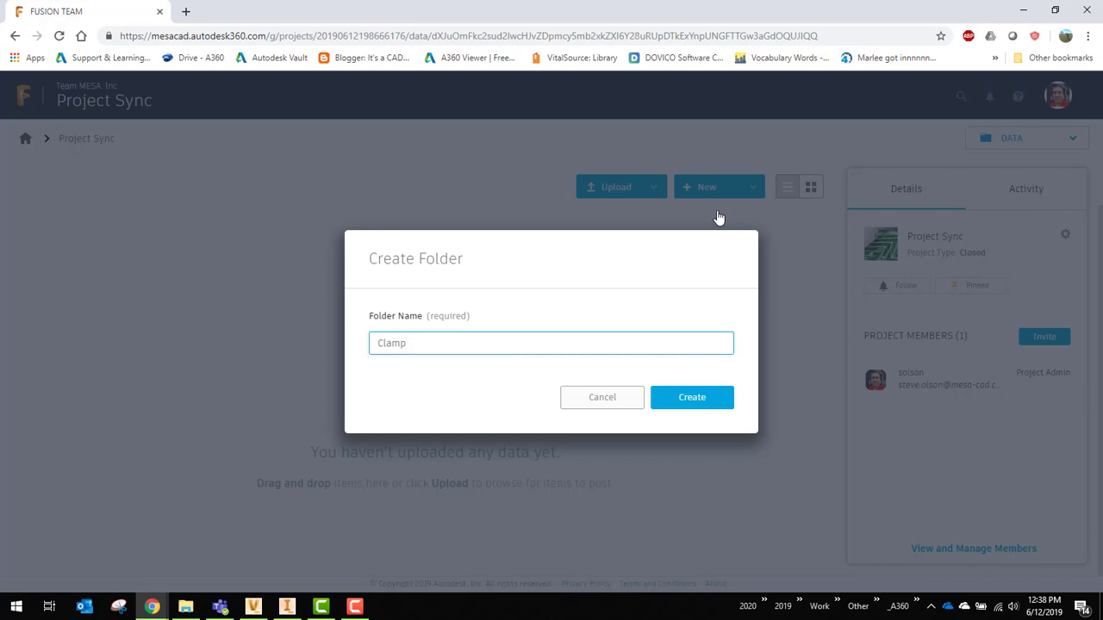
{"action": "left_click", "coordinate": [700, 399]}
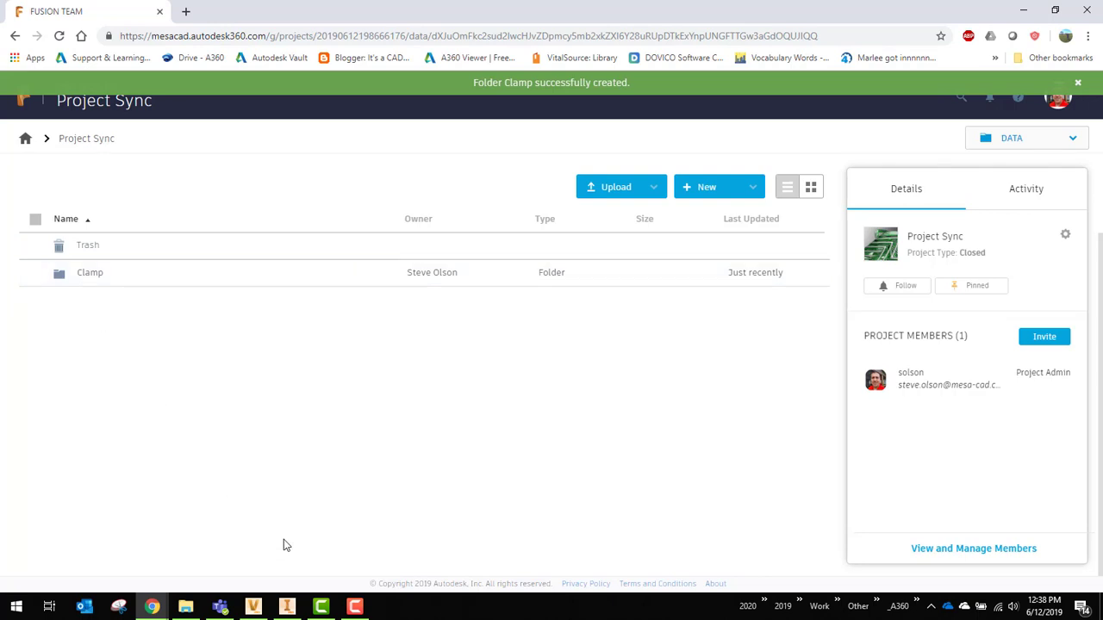
- Add a new cloud drive mapping named 'Clamp' with vault folder $/Training Vault/Clamp
{"action": "mouse_move", "coordinate": [255, 609]}
{"action": "left_click", "coordinate": [267, 576]}
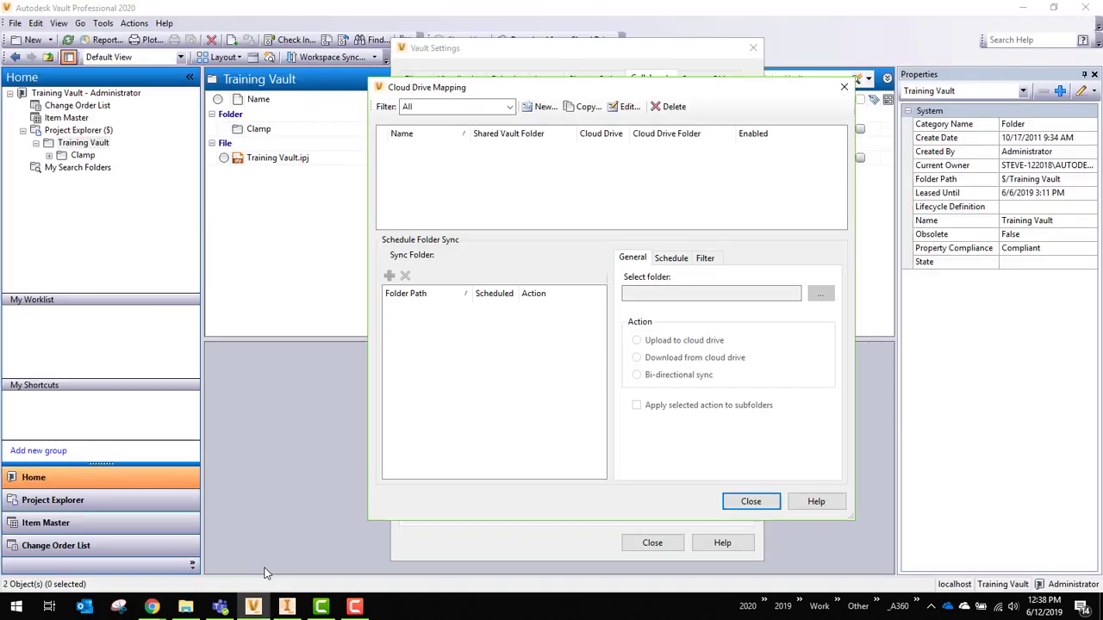
{"action": "left_click", "coordinate": [543, 105]}
{"action": "type", "text": "Clamp"}
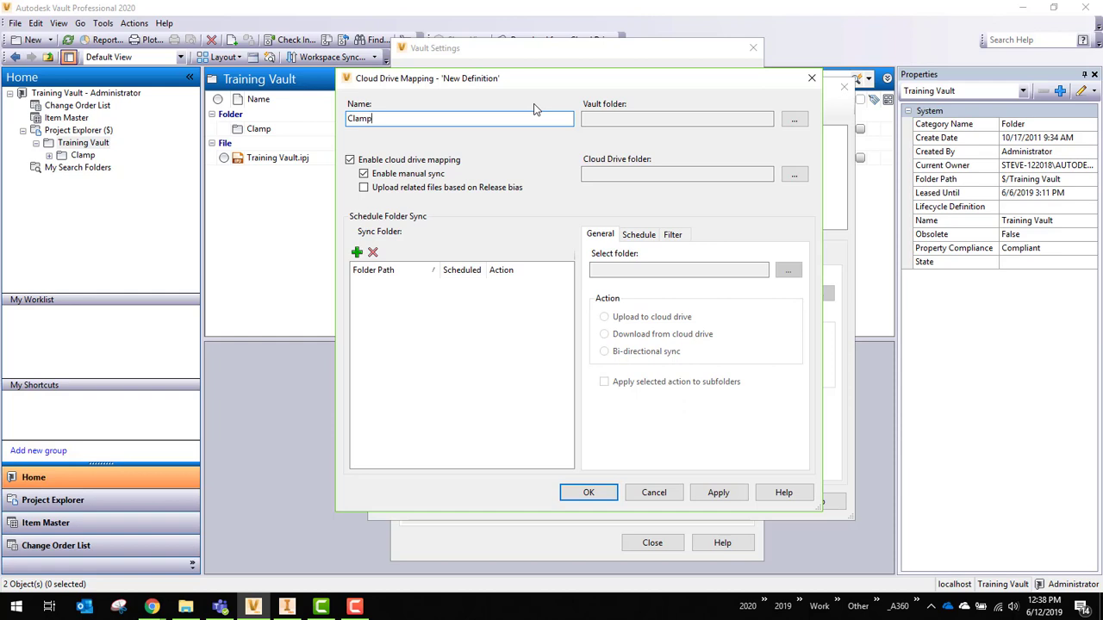
{"action": "left_click", "coordinate": [793, 119]}
{"action": "left_click", "coordinate": [472, 214]}
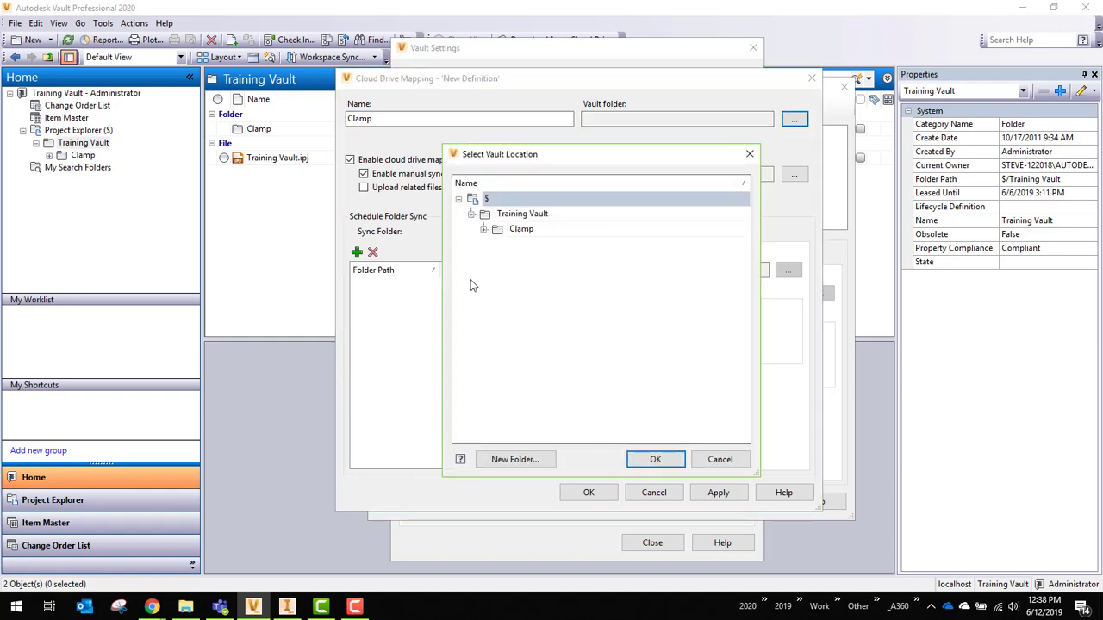
{"action": "left_click", "coordinate": [521, 229]}
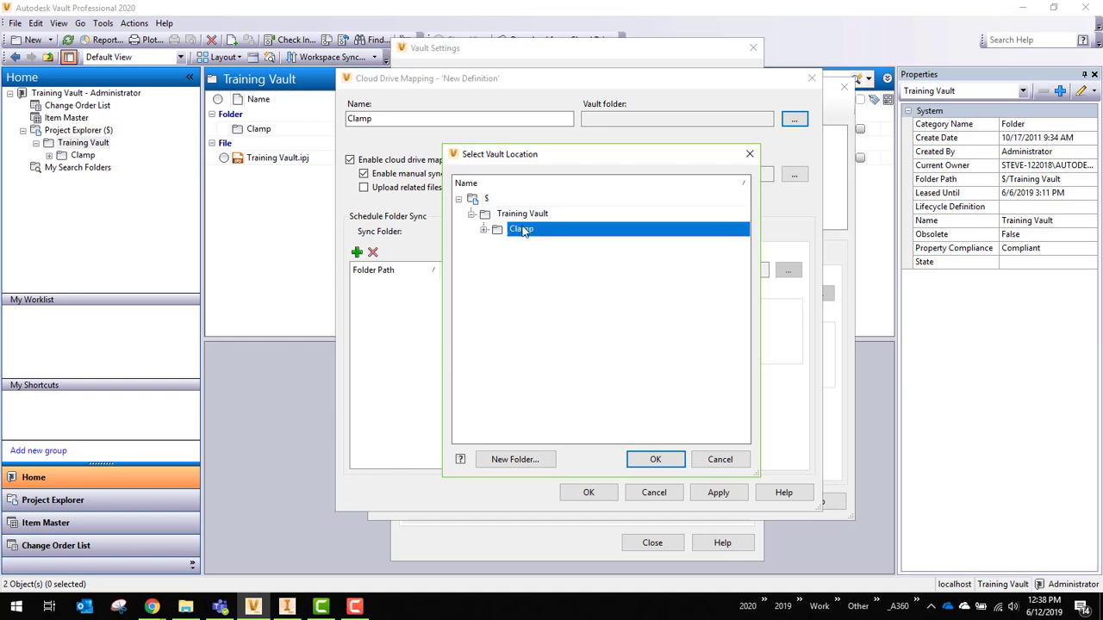
{"action": "left_click", "coordinate": [654, 461]}
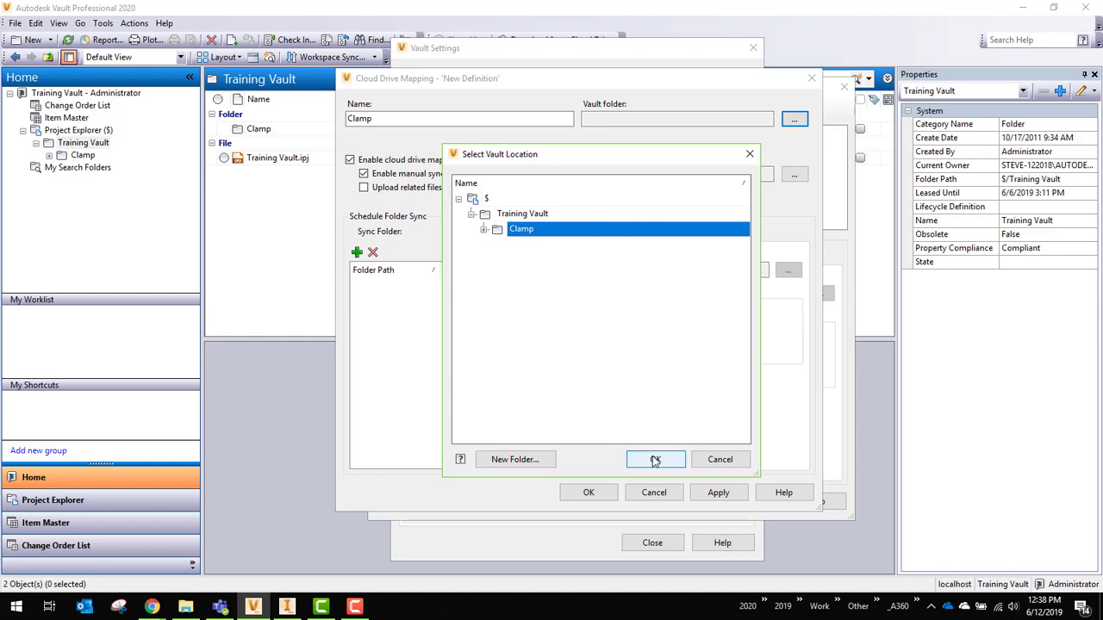
{"action": "left_click", "coordinate": [654, 461]}
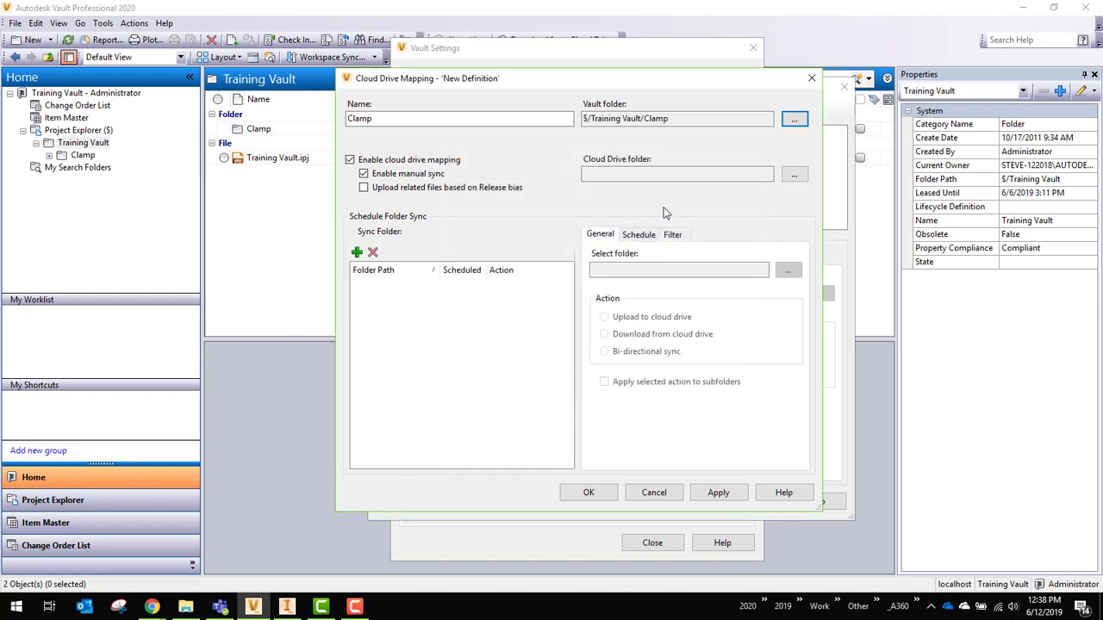
- Choose Fusion 360 > MESA. Inc > Project Sync > Clamp as the mapping's cloud drive folder
{"action": "left_click", "coordinate": [794, 175]}
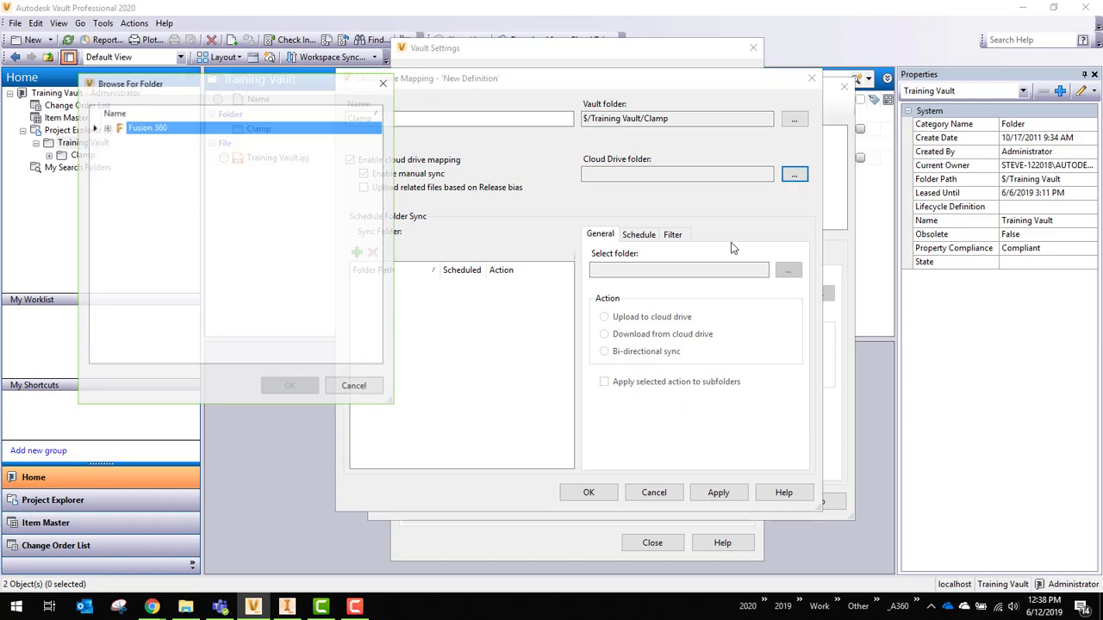
{"action": "left_click", "coordinate": [105, 127]}
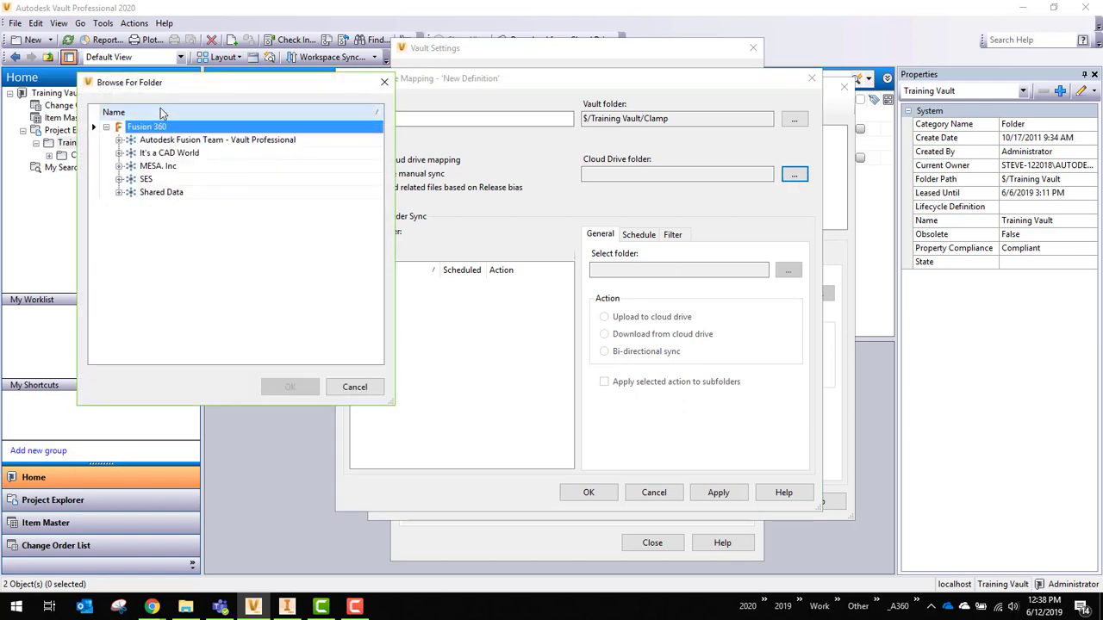
{"action": "left_click", "coordinate": [119, 167]}
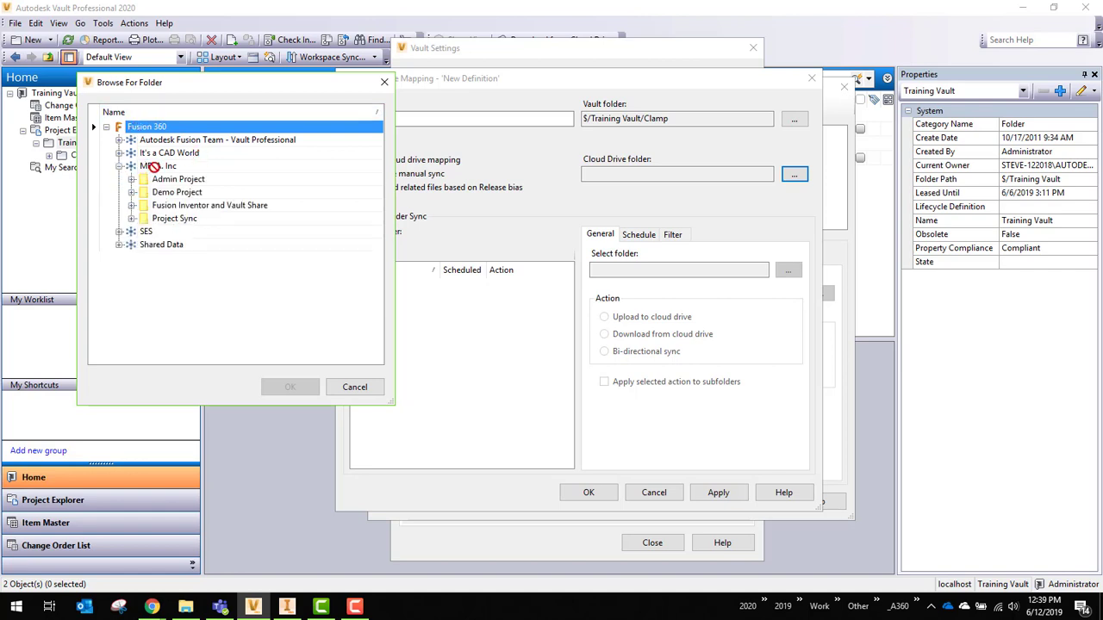
{"action": "left_click", "coordinate": [131, 219]}
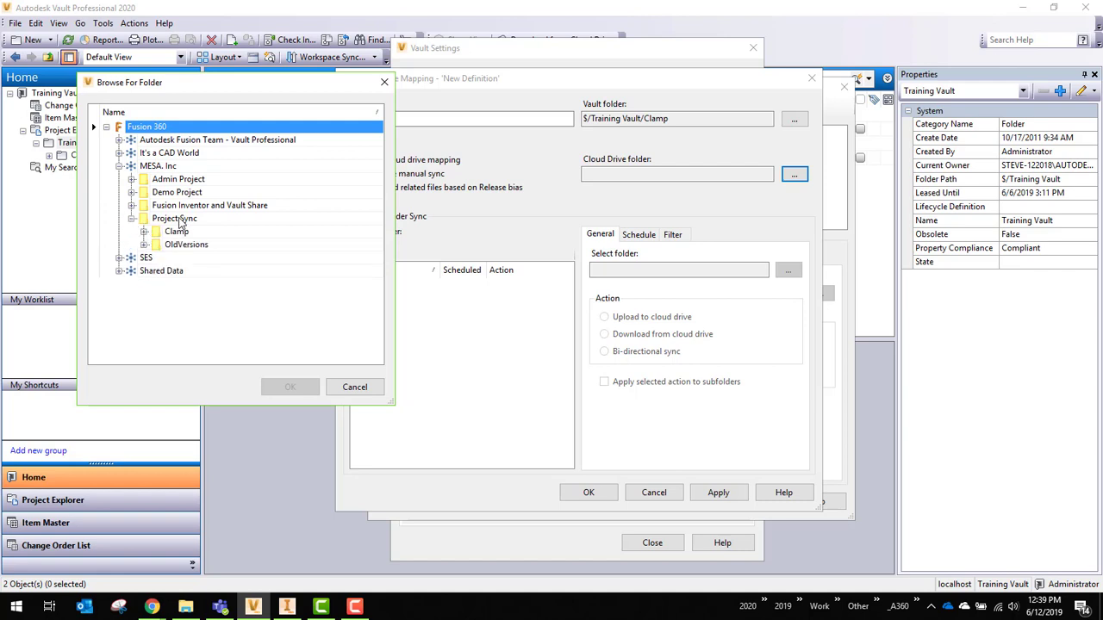
{"action": "left_click", "coordinate": [177, 232]}
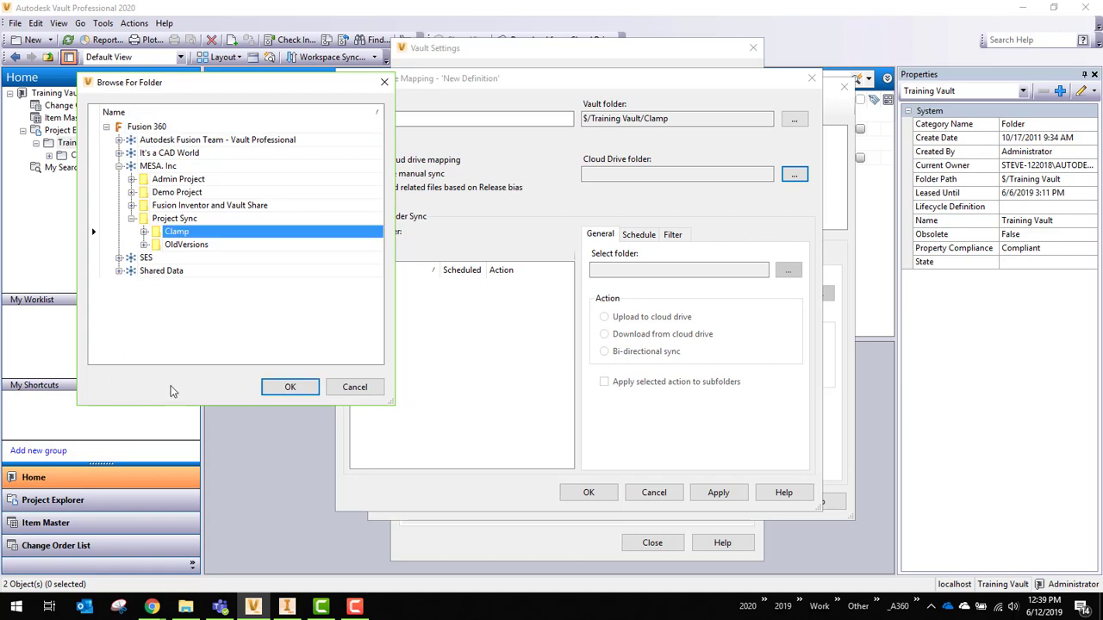
{"action": "left_click", "coordinate": [291, 387]}
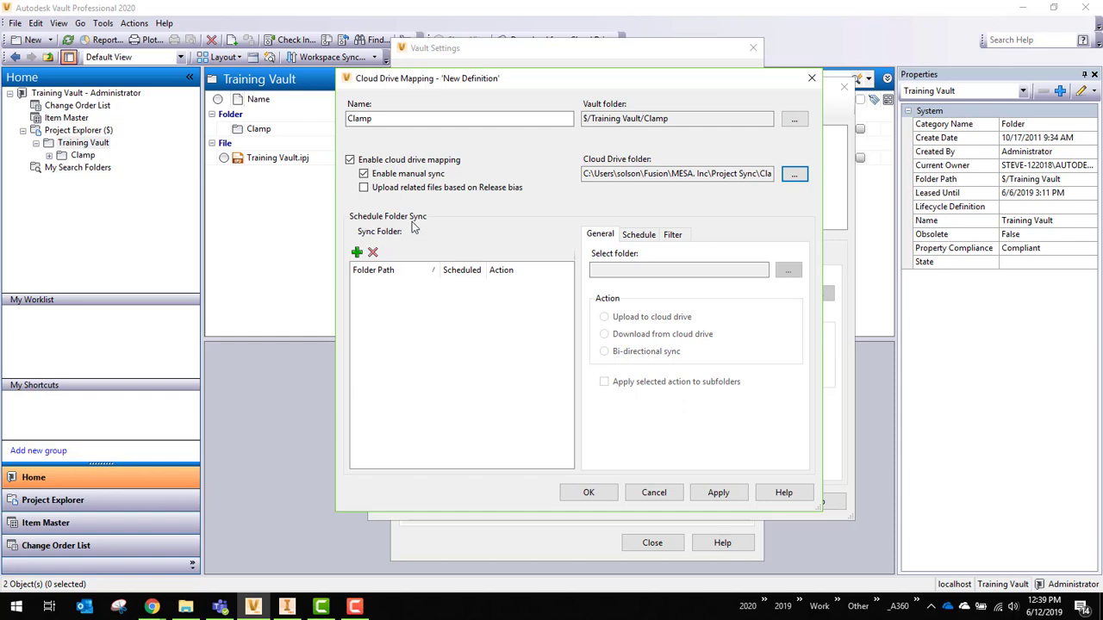
- Add a folder sync for $/Training Vault/Clamp: bi-directional, applied to subfolders
{"action": "left_click", "coordinate": [357, 252]}
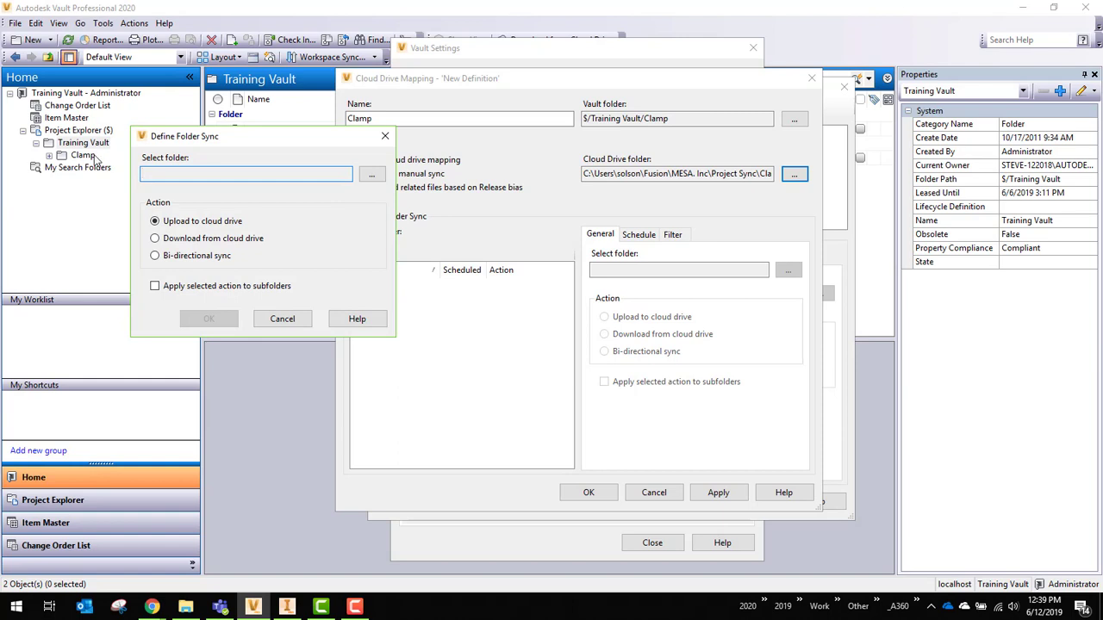
{"action": "left_click", "coordinate": [371, 175]}
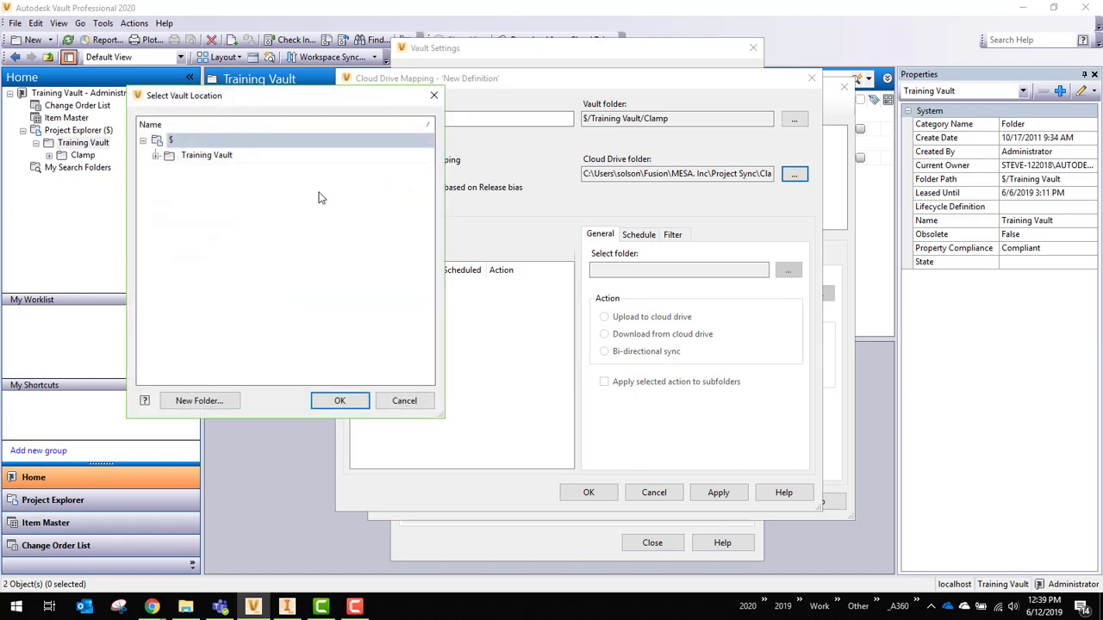
{"action": "left_click", "coordinate": [156, 156]}
{"action": "left_click", "coordinate": [204, 172]}
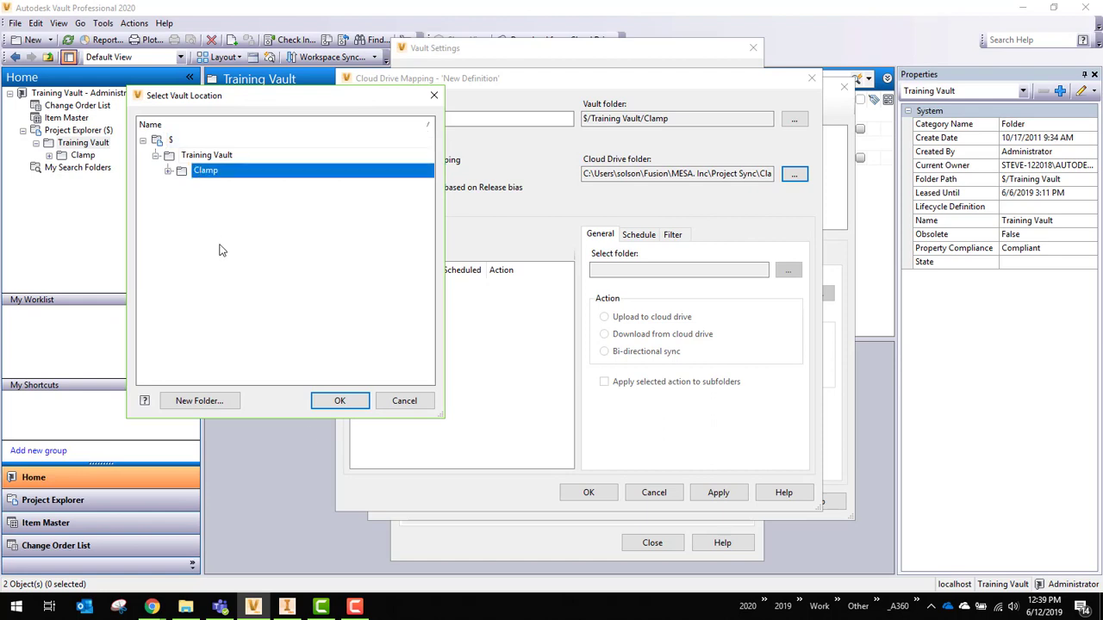
{"action": "left_click", "coordinate": [339, 402]}
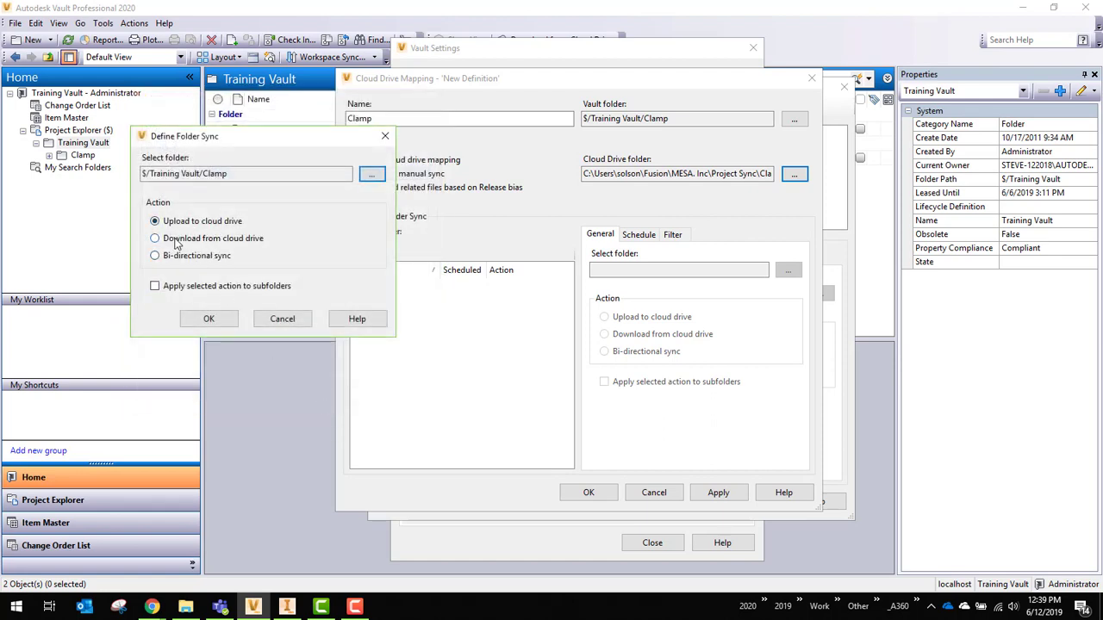
{"action": "left_click", "coordinate": [156, 256]}
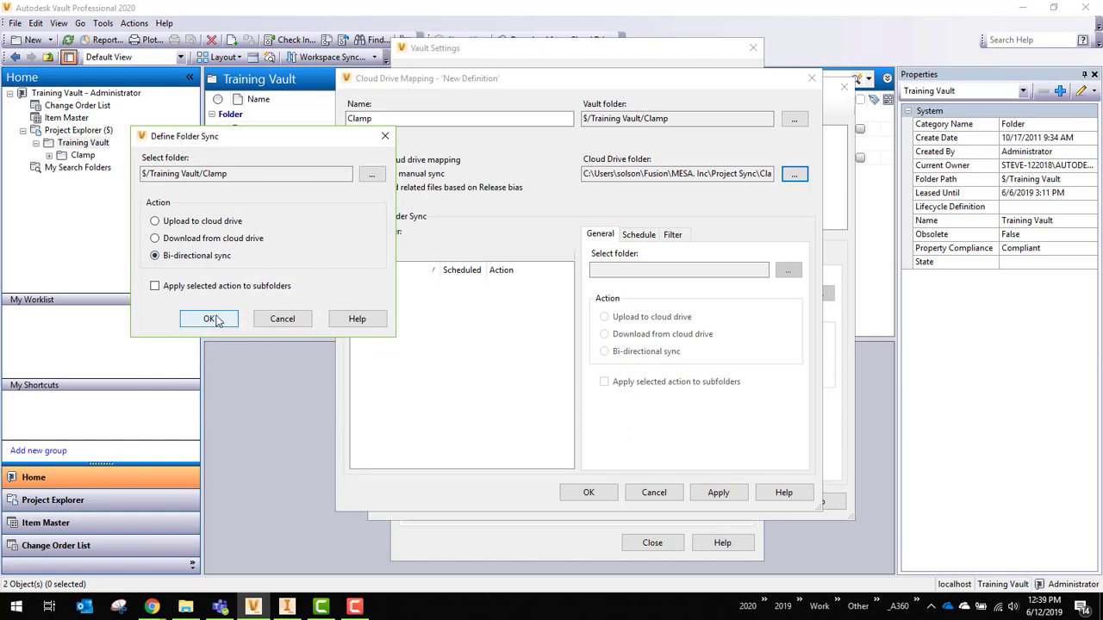
{"action": "left_click", "coordinate": [156, 286]}
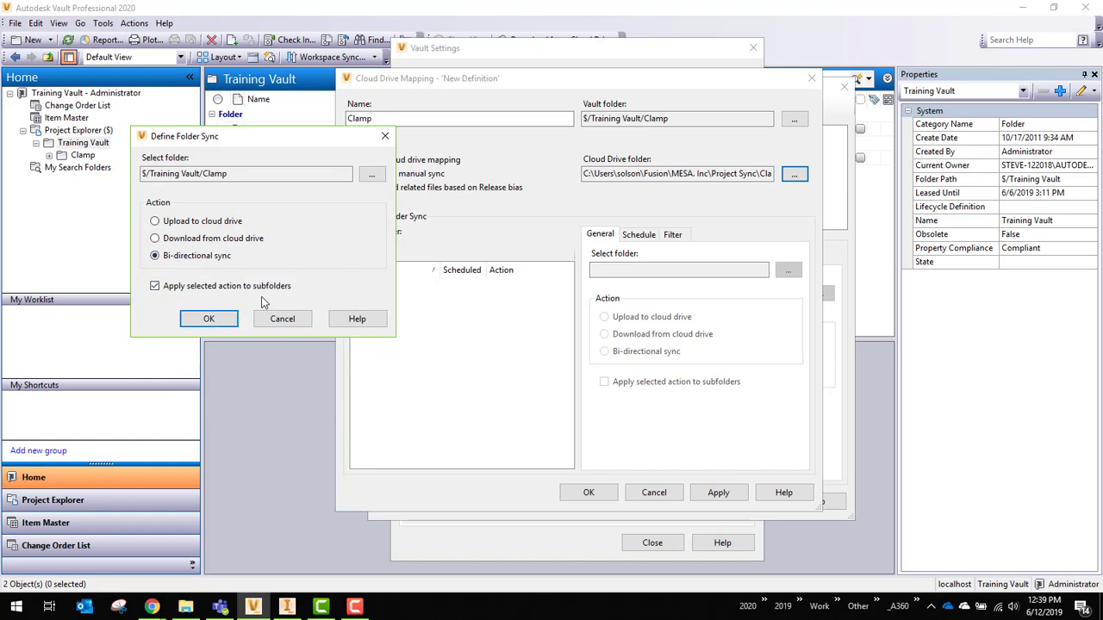
{"action": "left_click", "coordinate": [207, 320]}
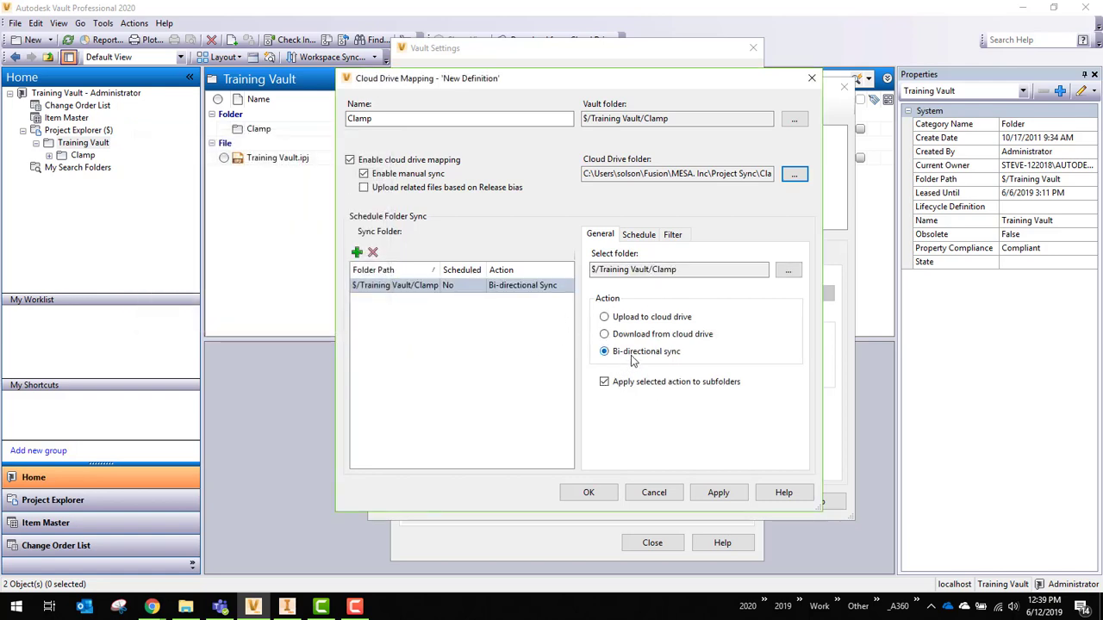
- Schedule the sync every 8 hours, save the Clamp mapping and close the list
{"action": "left_click", "coordinate": [636, 242]}
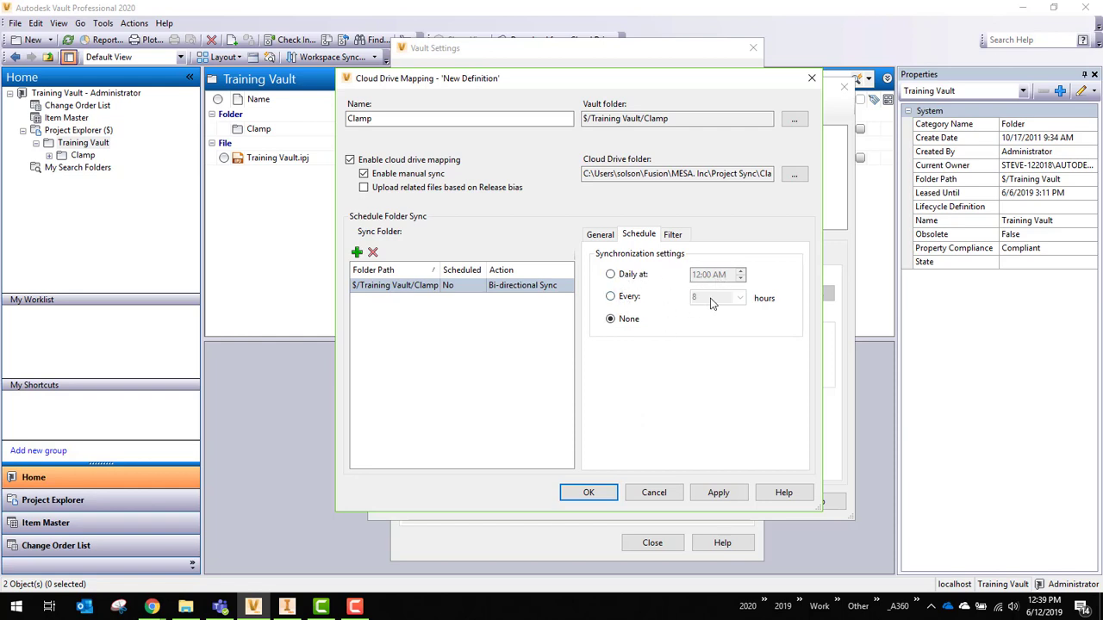
{"action": "left_click", "coordinate": [610, 297]}
{"action": "left_click", "coordinate": [740, 298]}
{"action": "left_click", "coordinate": [742, 297]}
{"action": "left_click", "coordinate": [590, 494]}
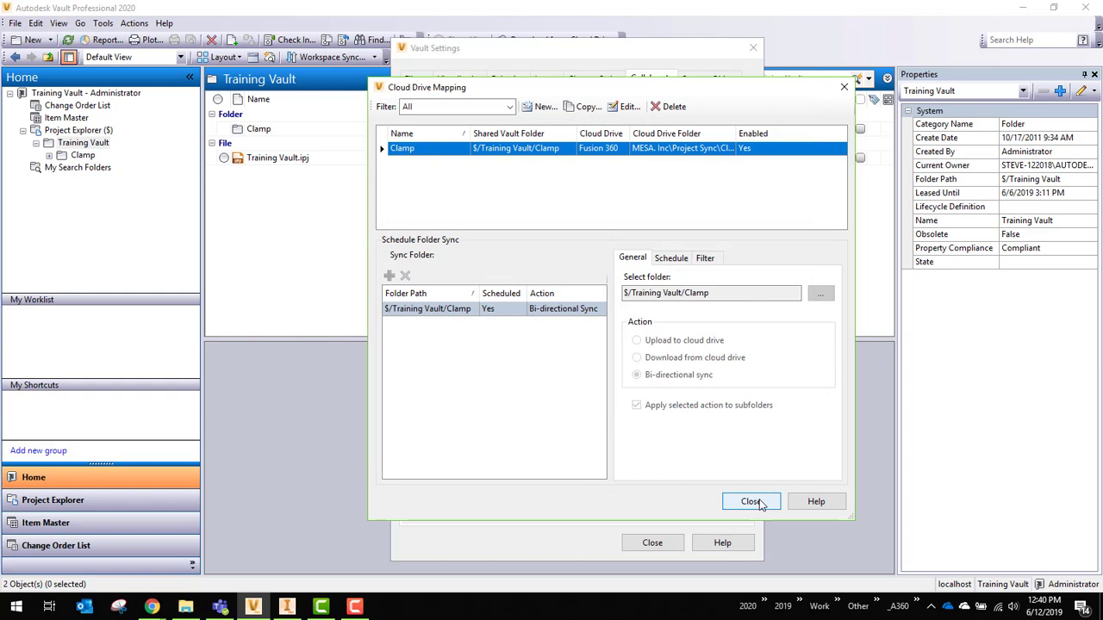
{"action": "left_click", "coordinate": [751, 503]}
- Close Vault Settings and start Autodesk Job Processor 2020 from Start's Autodesk Data Management group
{"action": "left_click", "coordinate": [652, 543]}
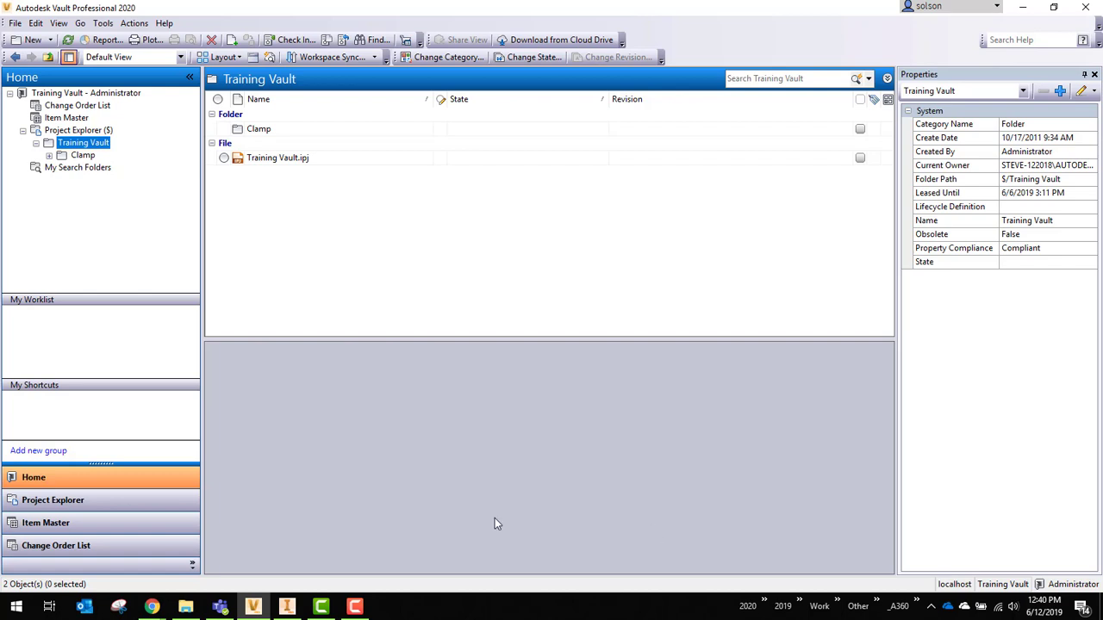
{"action": "left_click", "coordinate": [17, 607]}
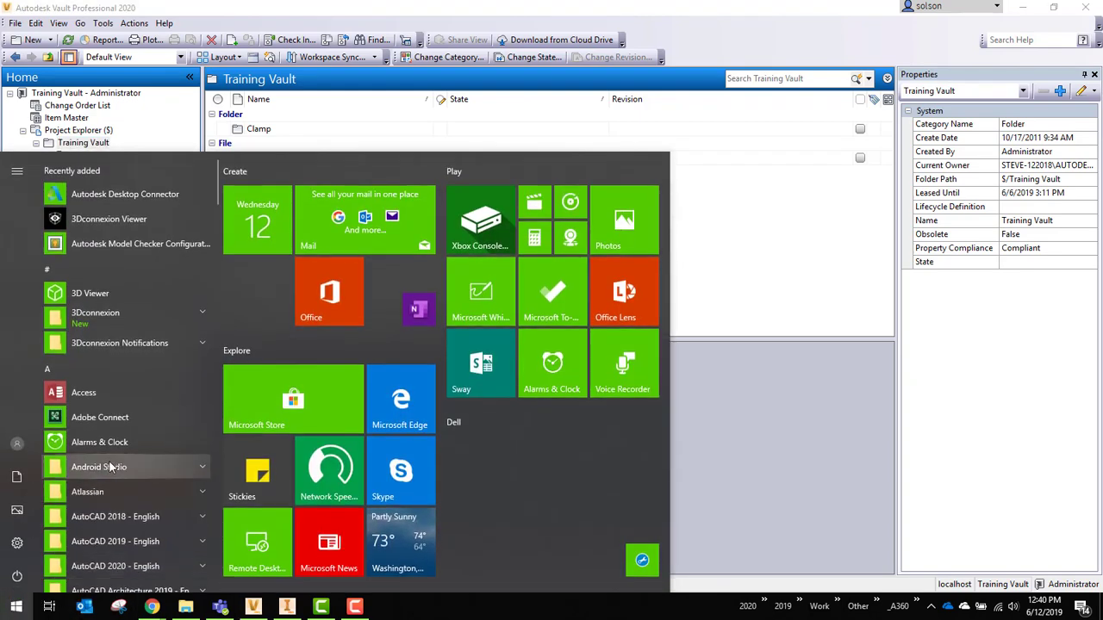
{"action": "scroll", "coordinate": [110, 466], "scroll_direction": "down", "scroll_amount": 5}
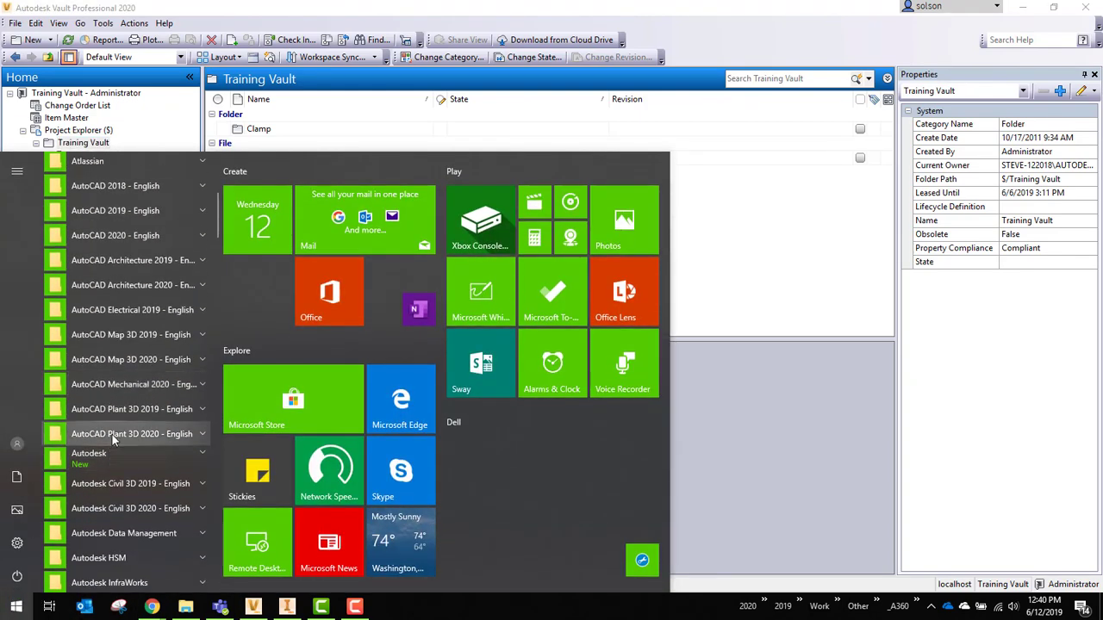
{"action": "scroll", "coordinate": [119, 425], "scroll_direction": "down", "scroll_amount": 2}
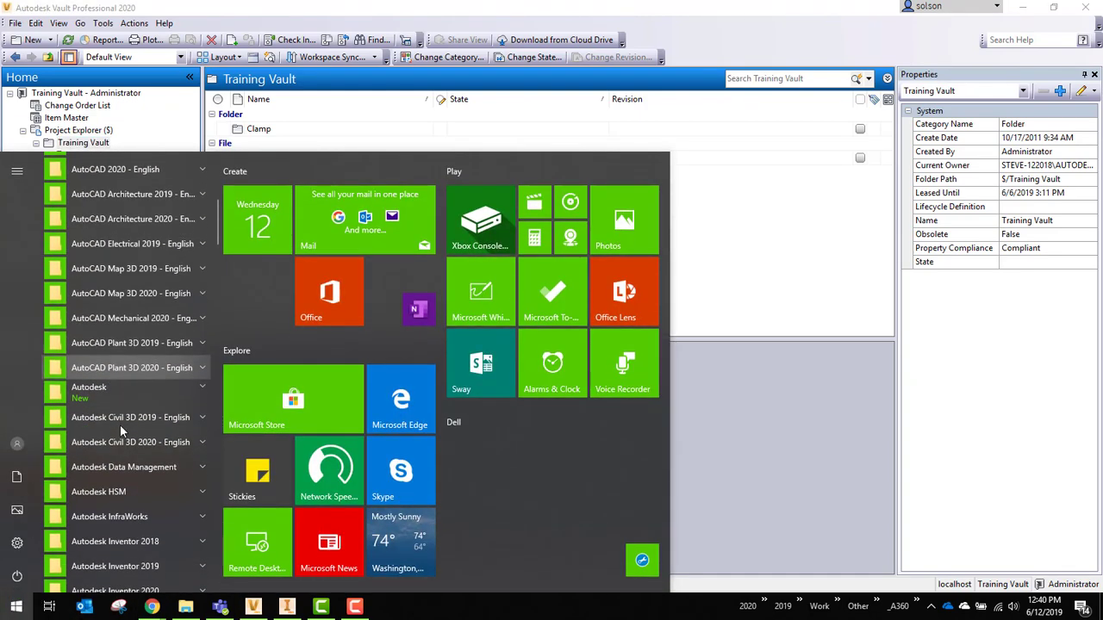
{"action": "left_click", "coordinate": [108, 470]}
{"action": "scroll", "coordinate": [166, 436], "scroll_direction": "down", "scroll_amount": 2}
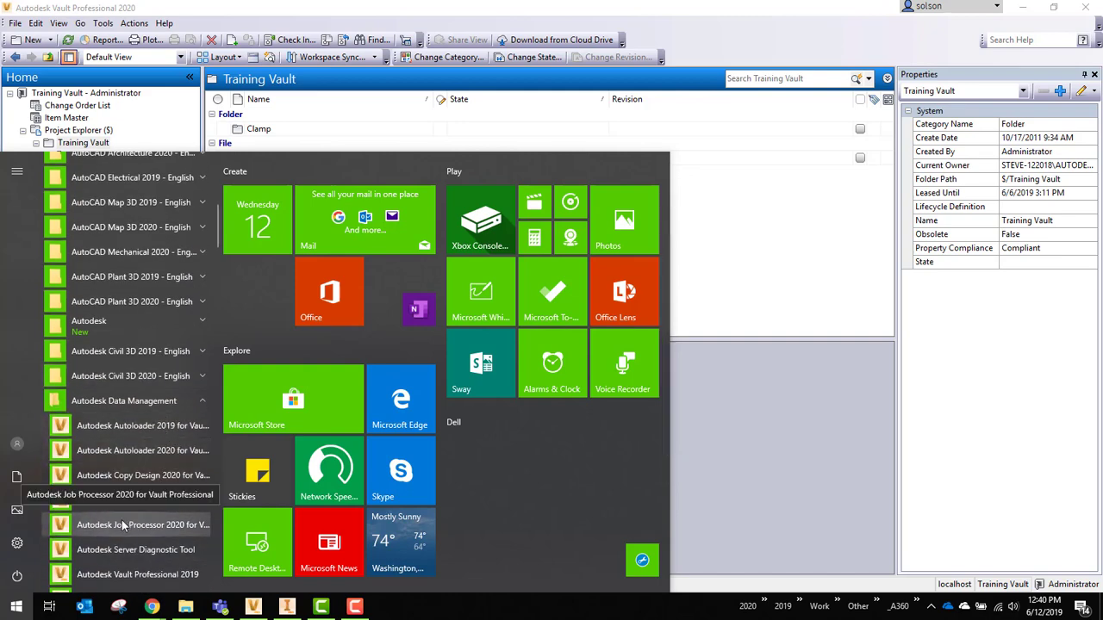
{"action": "left_click", "coordinate": [123, 524]}
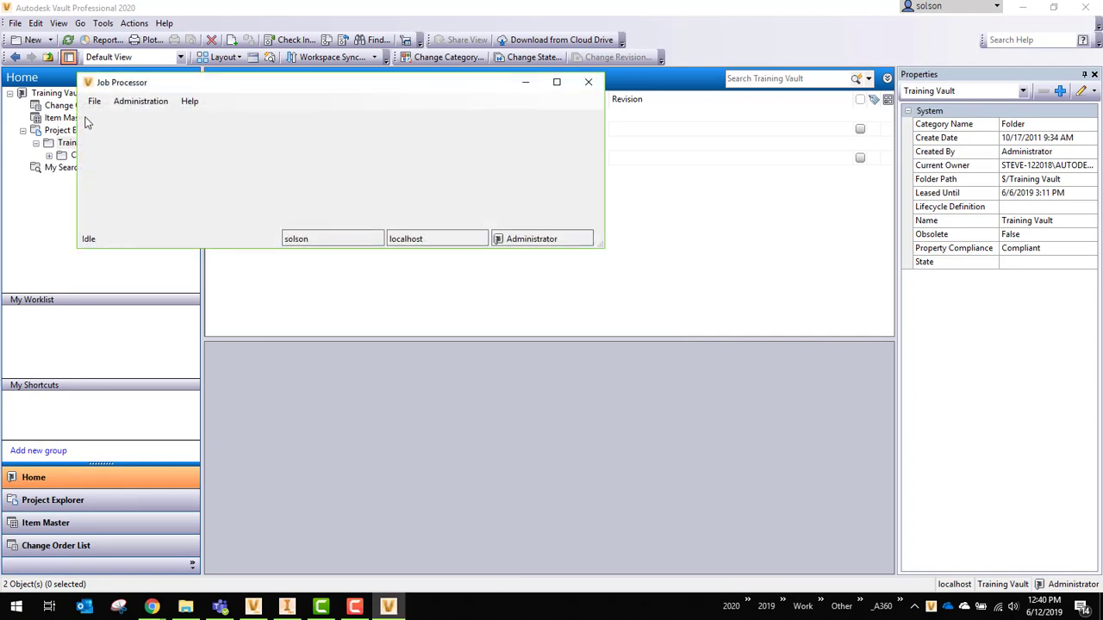
{"action": "left_click", "coordinate": [94, 101]}
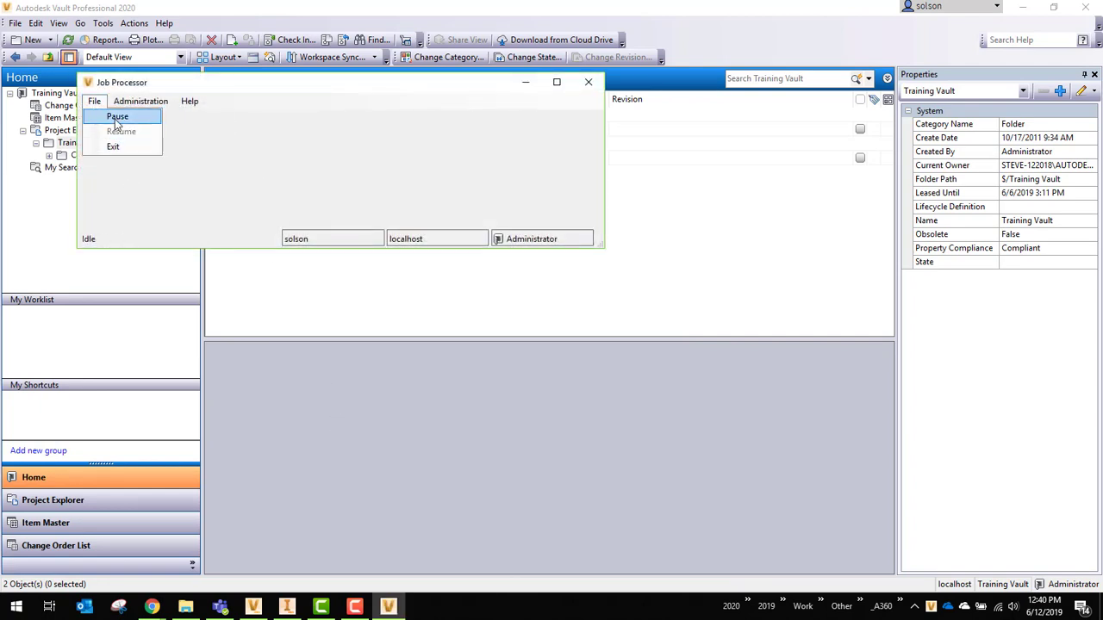
{"action": "left_click", "coordinate": [117, 117]}
{"action": "left_click", "coordinate": [94, 101]}
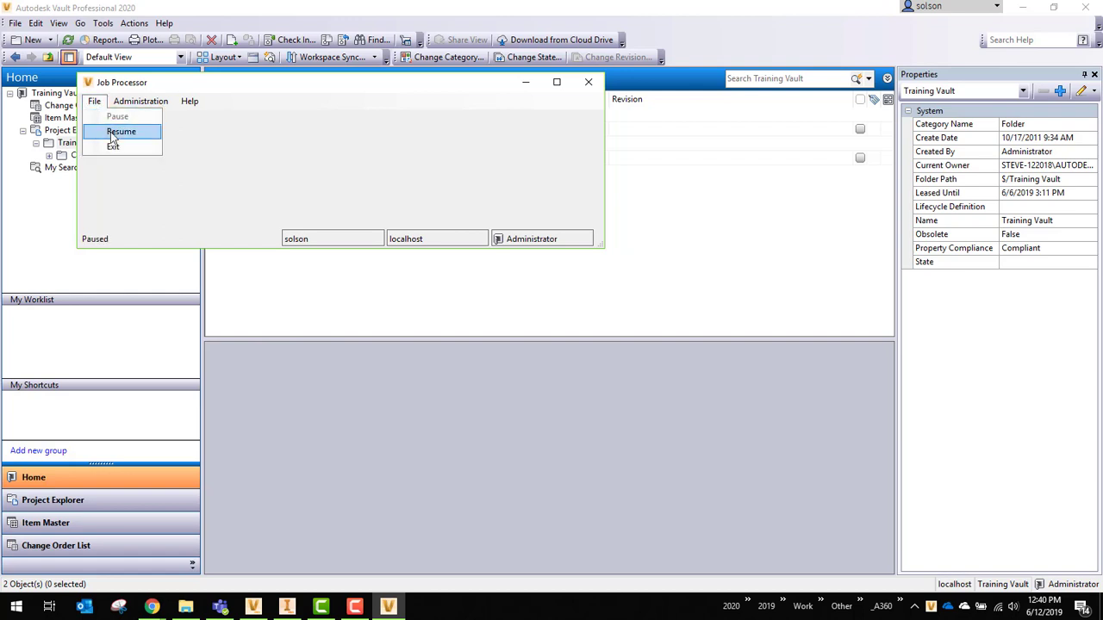
{"action": "left_click", "coordinate": [120, 131]}
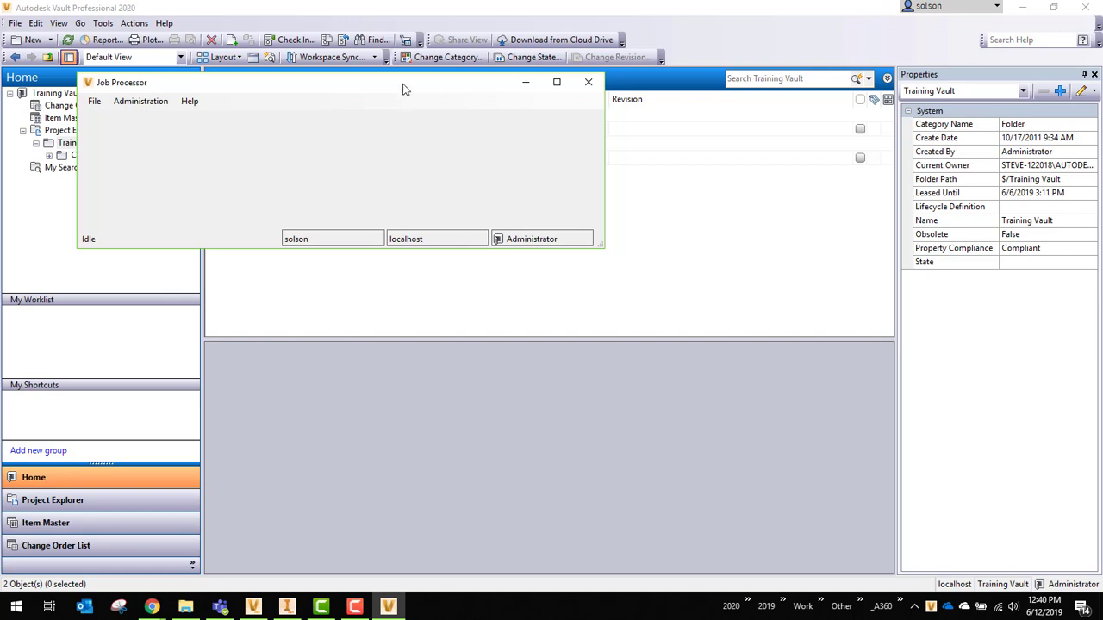
- Minimize Job Processor, select all 13 Clamp vault files and upload them to the Clamp cloud folder
{"action": "left_click", "coordinate": [526, 82]}
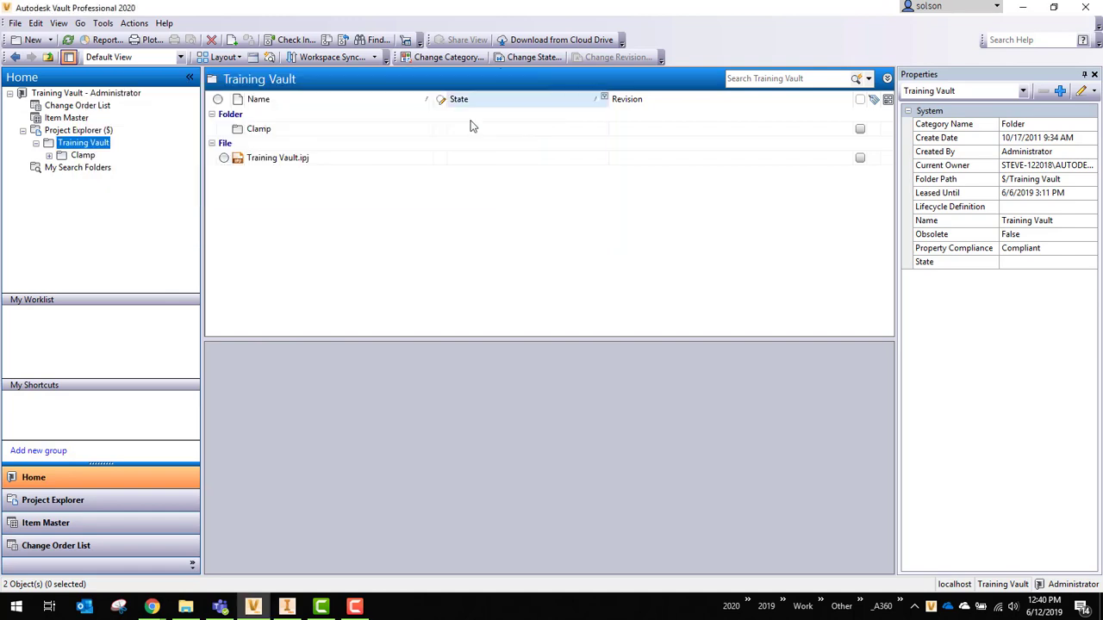
{"action": "left_click", "coordinate": [260, 130]}
{"action": "double_click", "coordinate": [259, 130]}
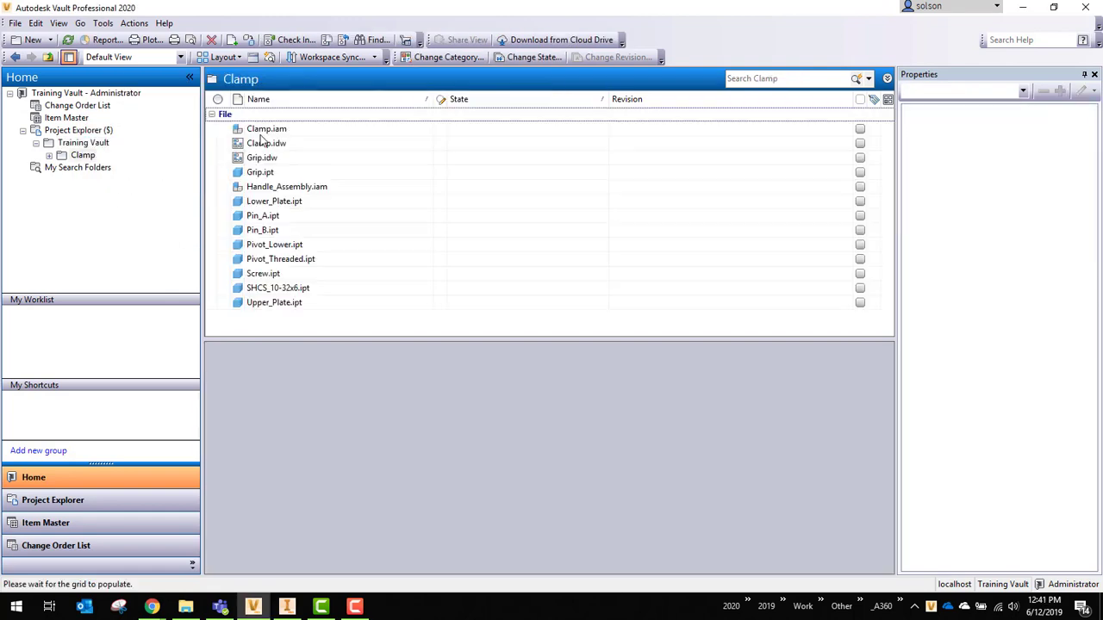
{"action": "left_click", "coordinate": [258, 131]}
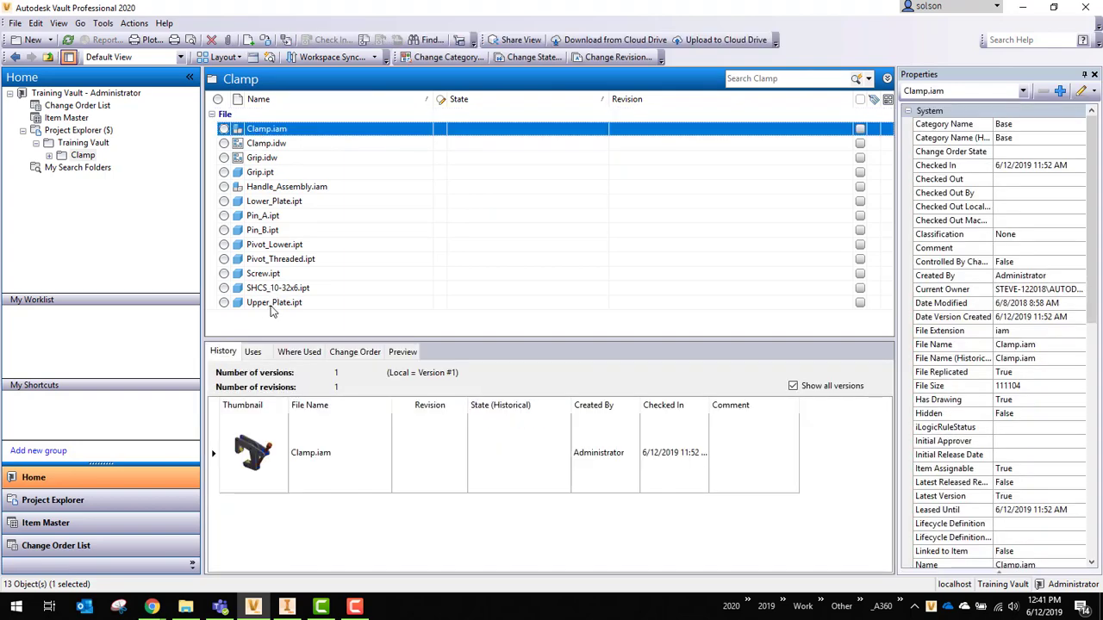
{"action": "left_click", "coordinate": [274, 304], "text": "shift"}
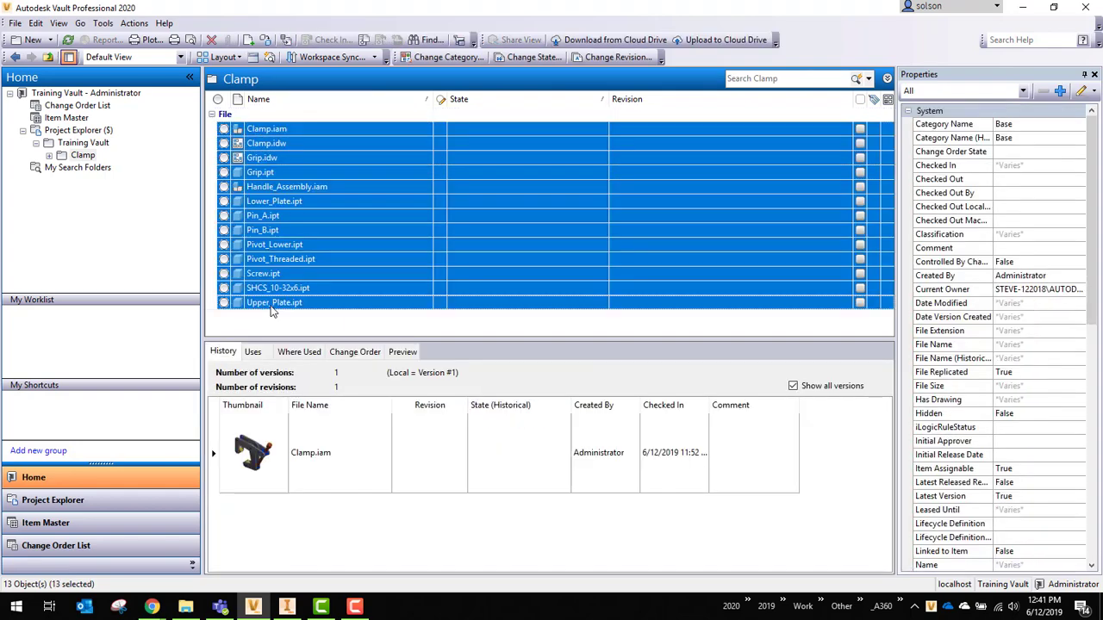
{"action": "left_click", "coordinate": [715, 40]}
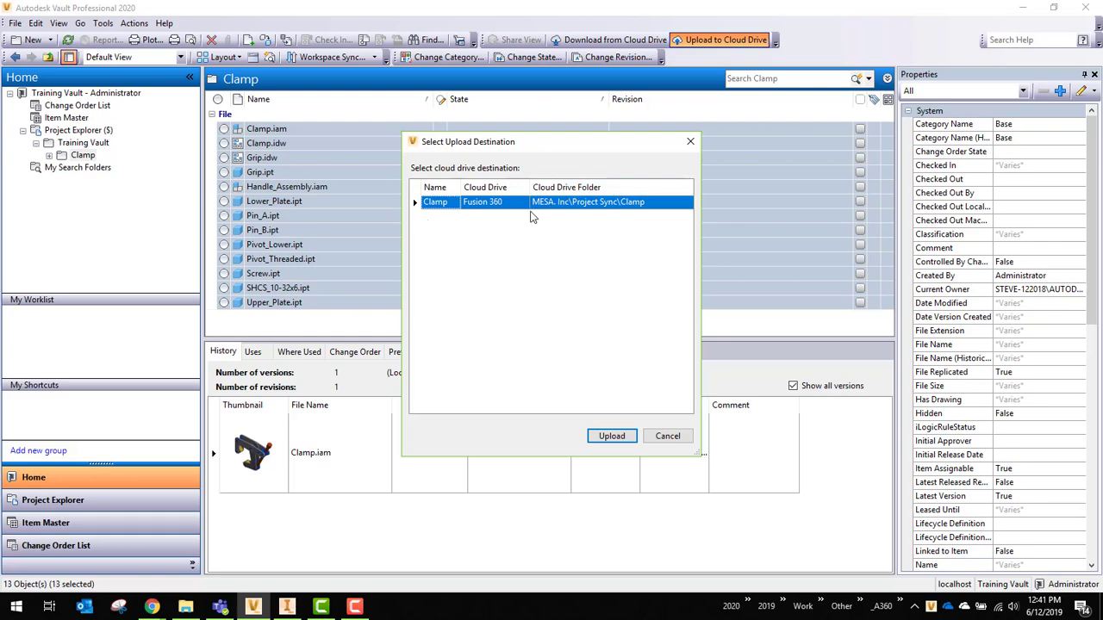
{"action": "left_click", "coordinate": [612, 436]}
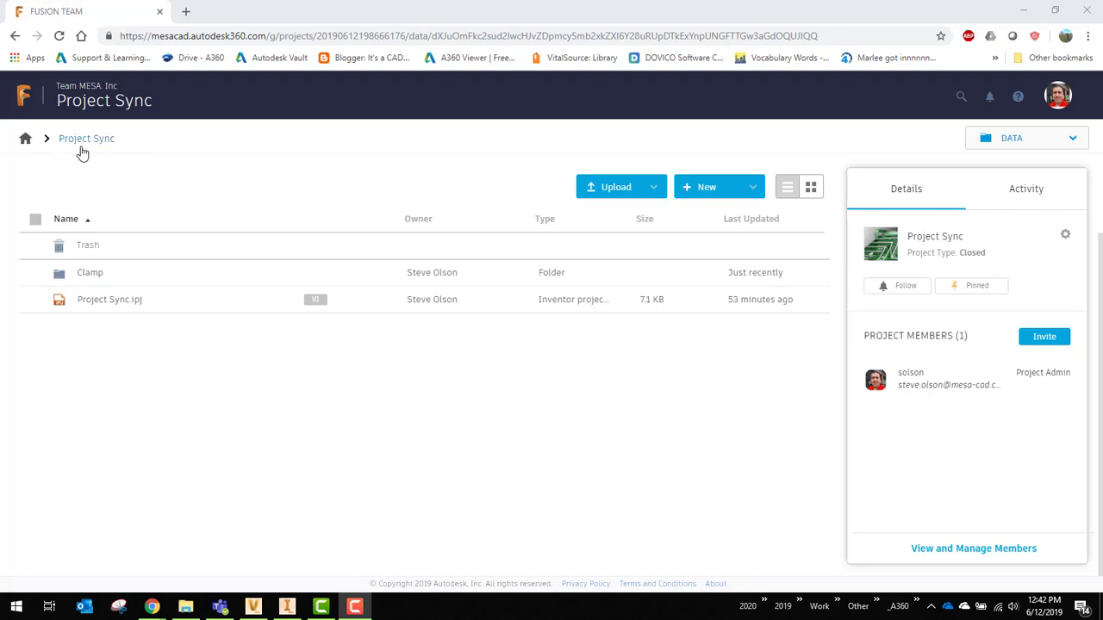
- Open the Clamp folder in Project Sync to review the uploaded V1 files, then open account options
{"action": "left_click", "coordinate": [90, 273]}
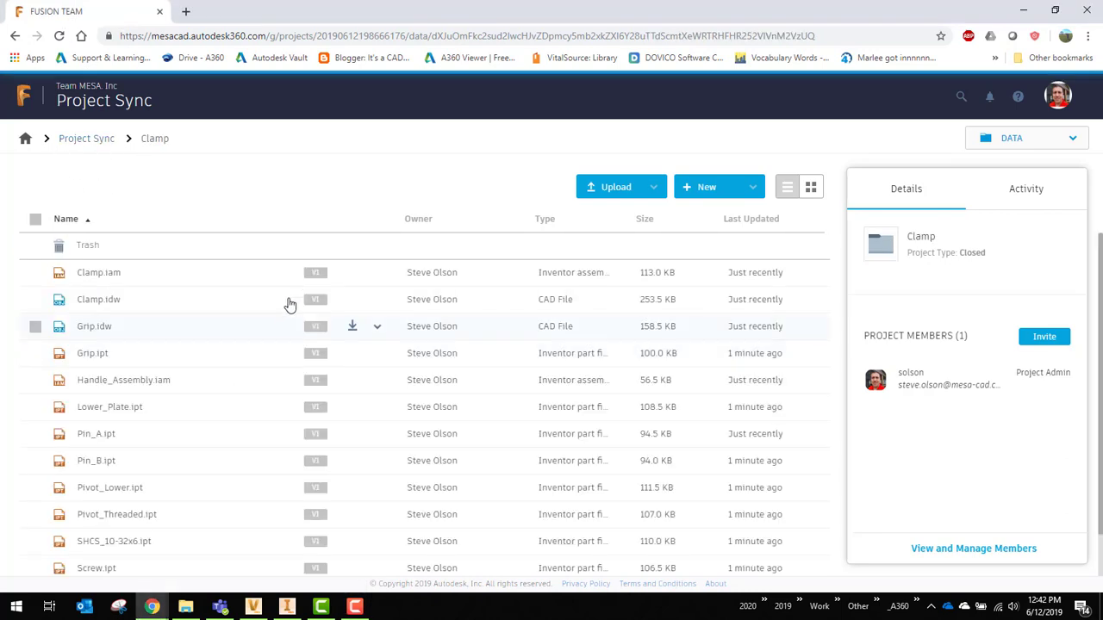
{"action": "scroll", "coordinate": [197, 279], "scroll_direction": "down", "scroll_amount": 1}
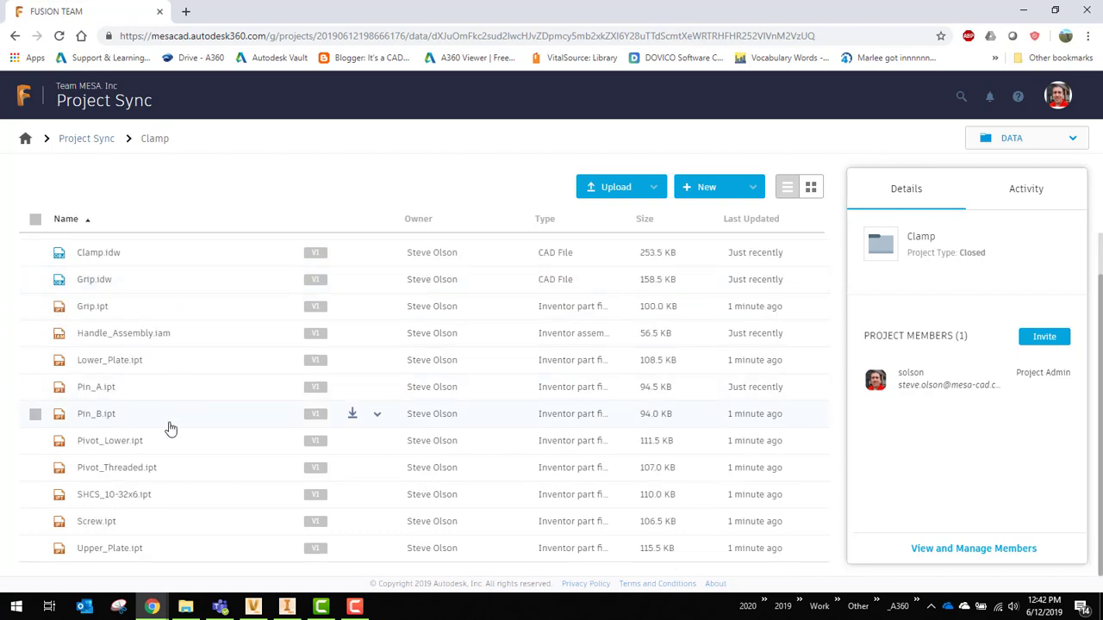
{"action": "scroll", "coordinate": [170, 426], "scroll_direction": "up", "scroll_amount": 1}
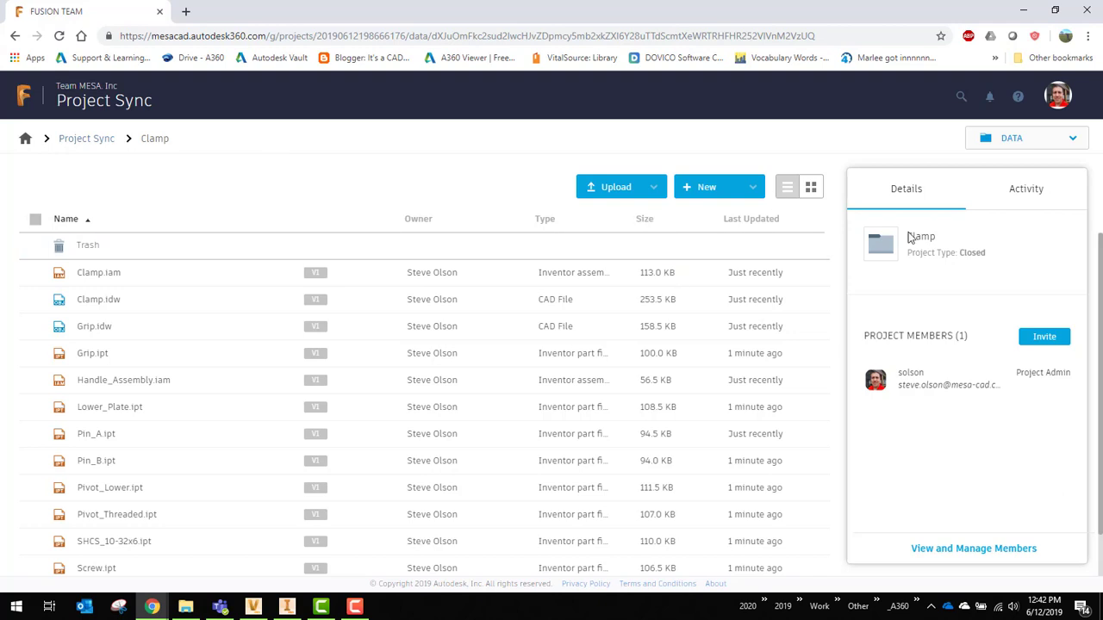
{"action": "left_click", "coordinate": [1058, 100]}
- In a maximized File Explorer, check Fusion 360 > MESA. Inc > Project Sync > Clamp for 13 items, then return to Project Sync
{"action": "left_click", "coordinate": [185, 607]}
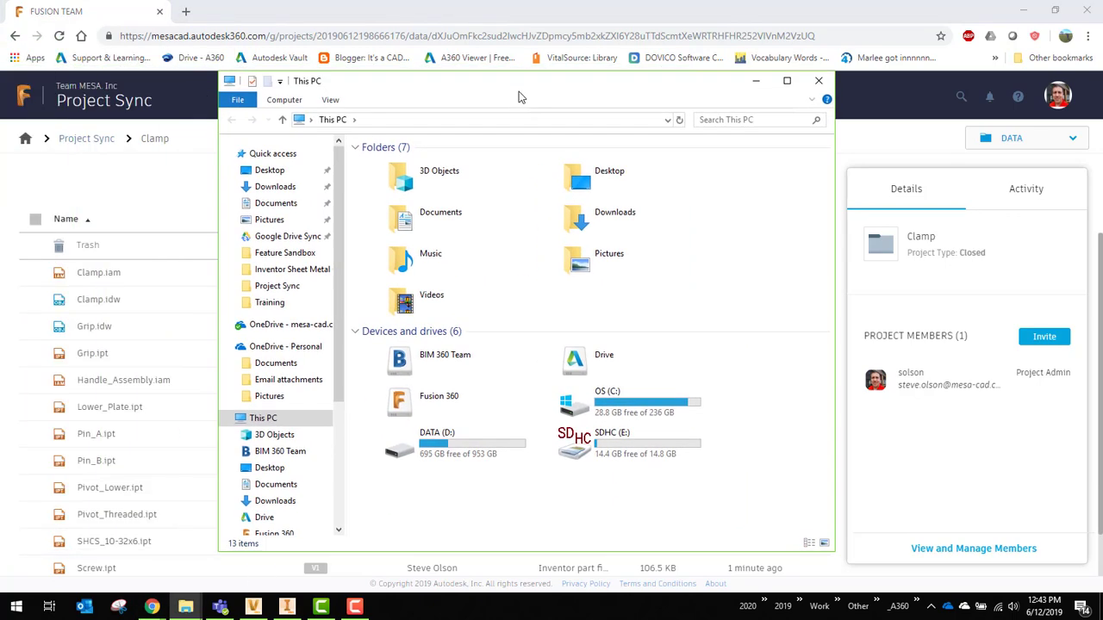
{"action": "left_click", "coordinate": [776, 83]}
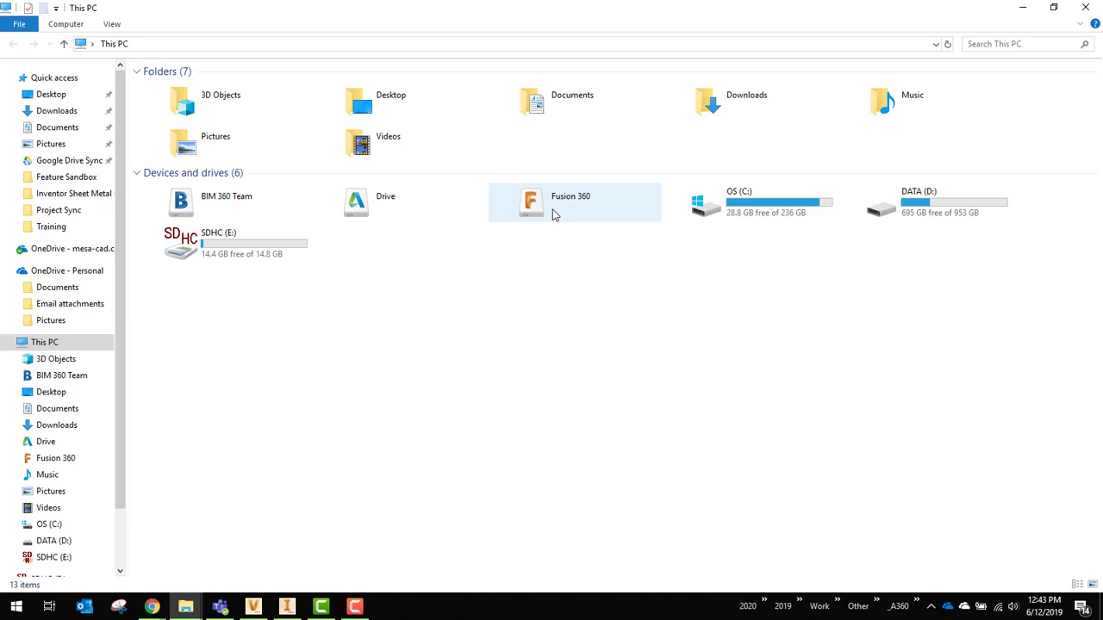
{"action": "left_click", "coordinate": [554, 215]}
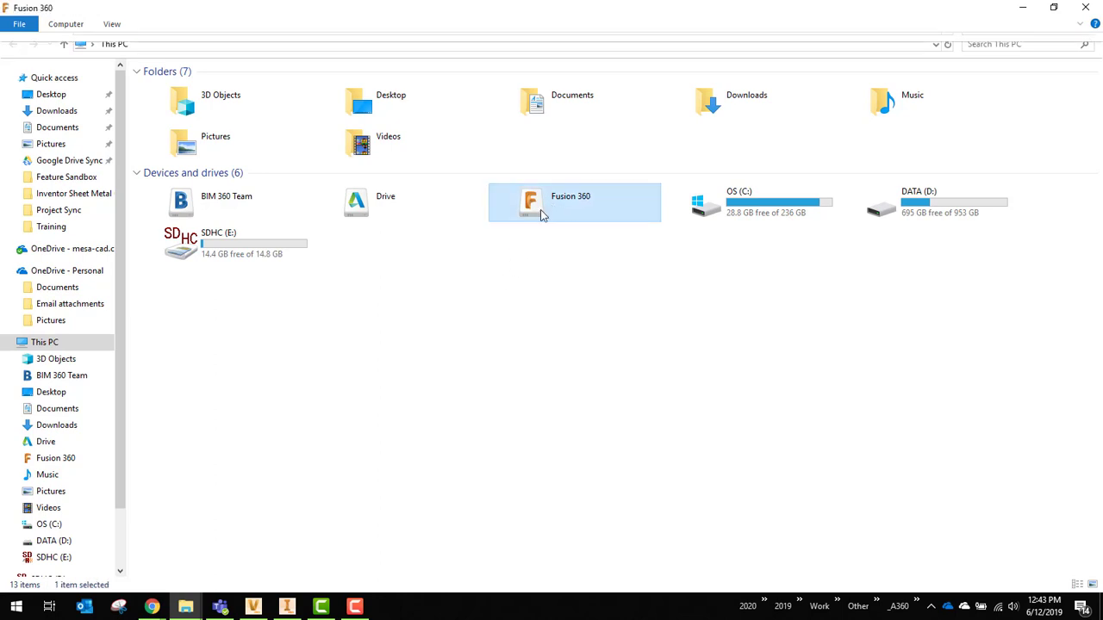
{"action": "double_click", "coordinate": [551, 204]}
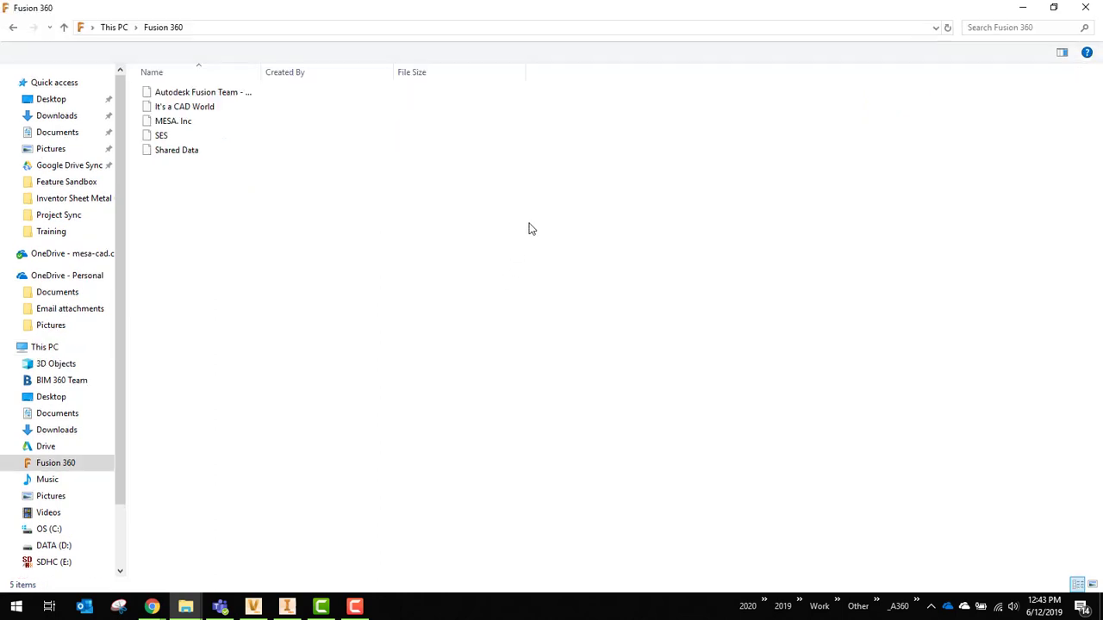
{"action": "left_click", "coordinate": [162, 121]}
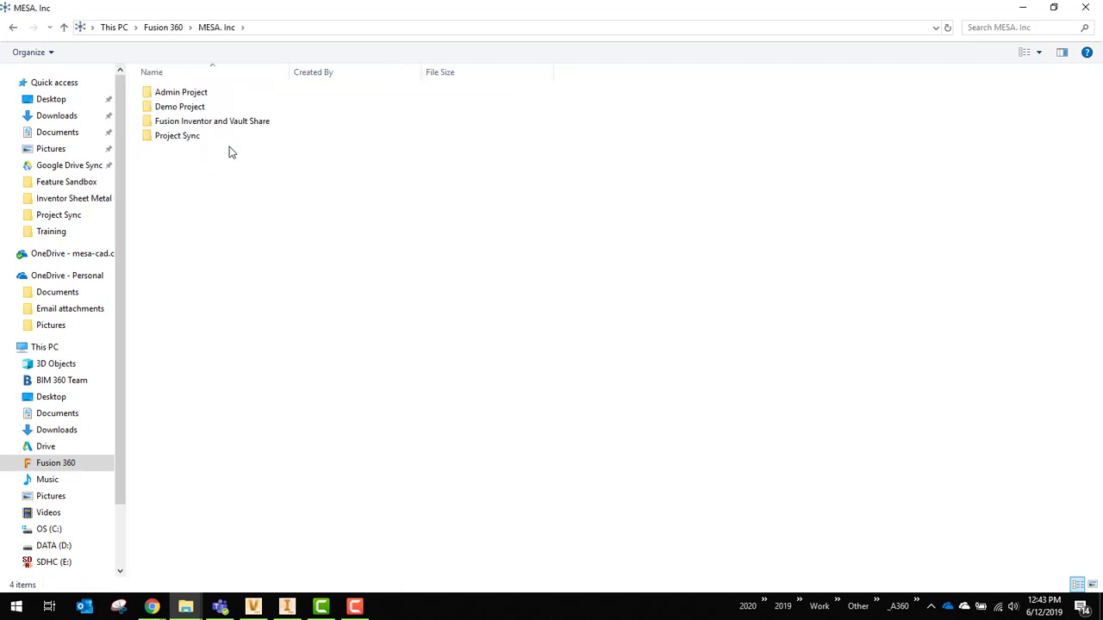
{"action": "double_click", "coordinate": [170, 137]}
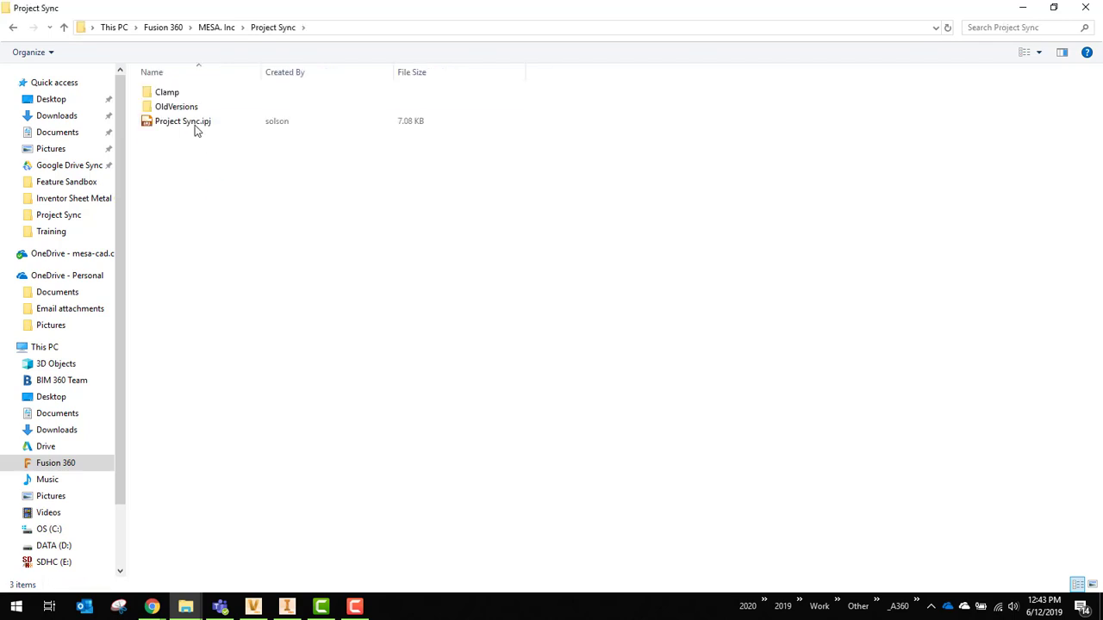
{"action": "double_click", "coordinate": [169, 93]}
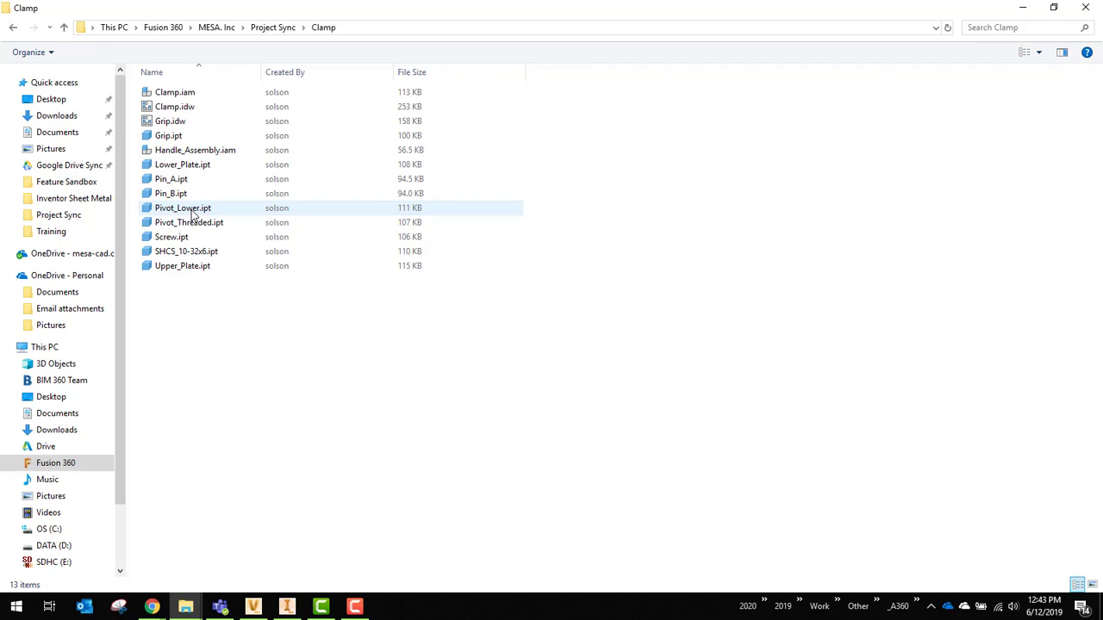
{"action": "left_click", "coordinate": [266, 28]}
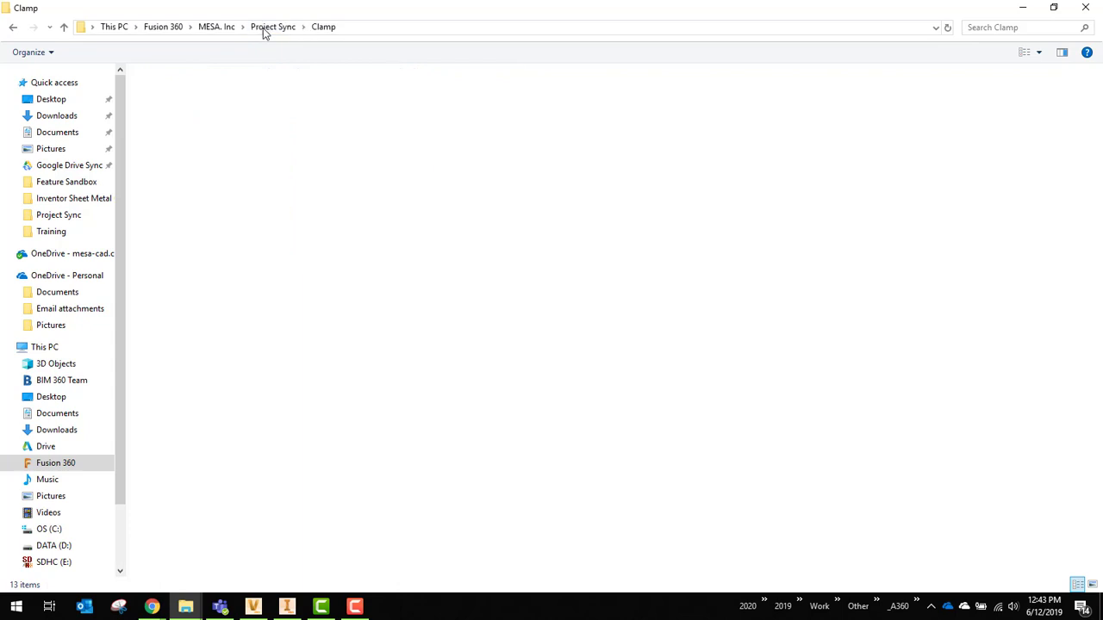